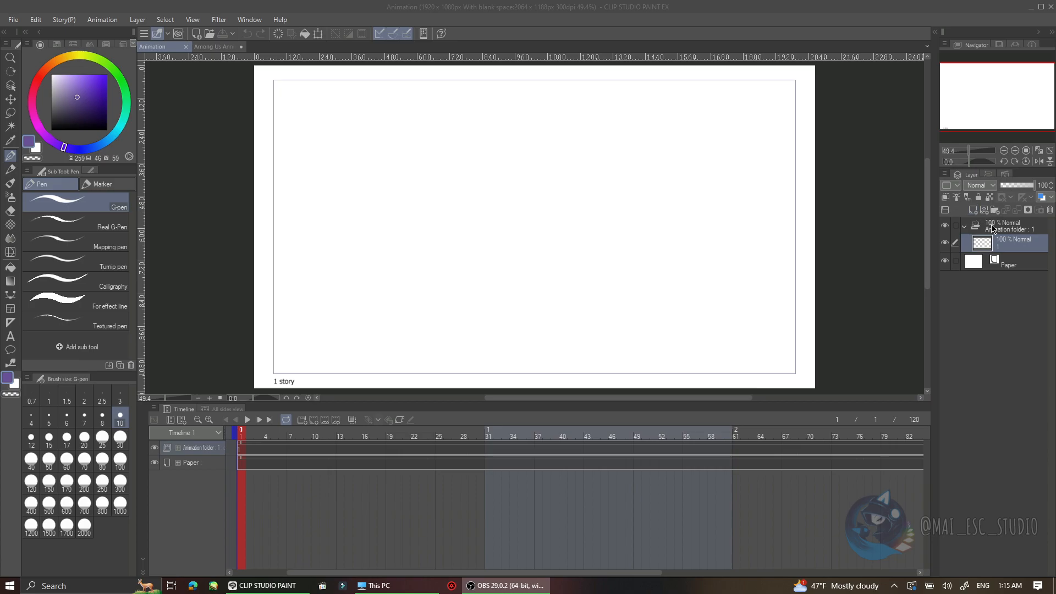
Collapse the existing animation folder and rename it Raster
{"action": "left_click", "coordinate": [1000, 243]}
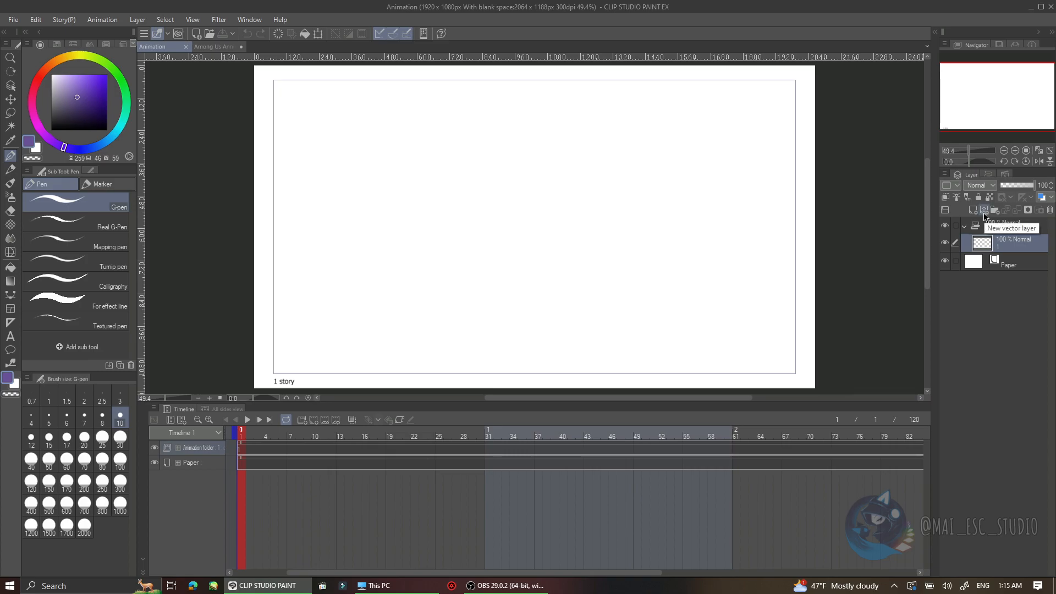
{"action": "left_click", "coordinate": [999, 229]}
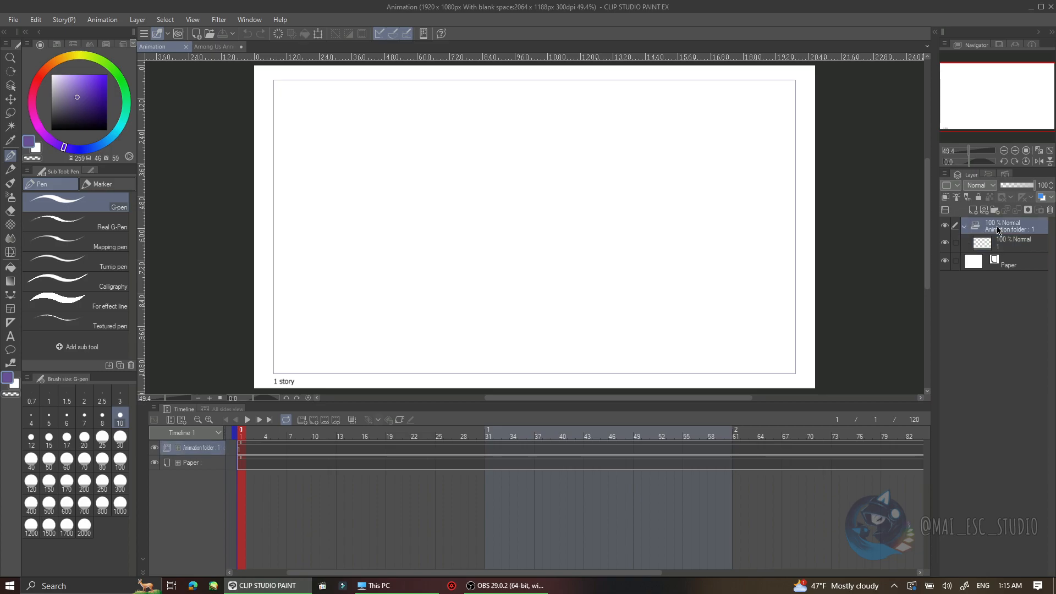
{"action": "left_click", "coordinate": [965, 226]}
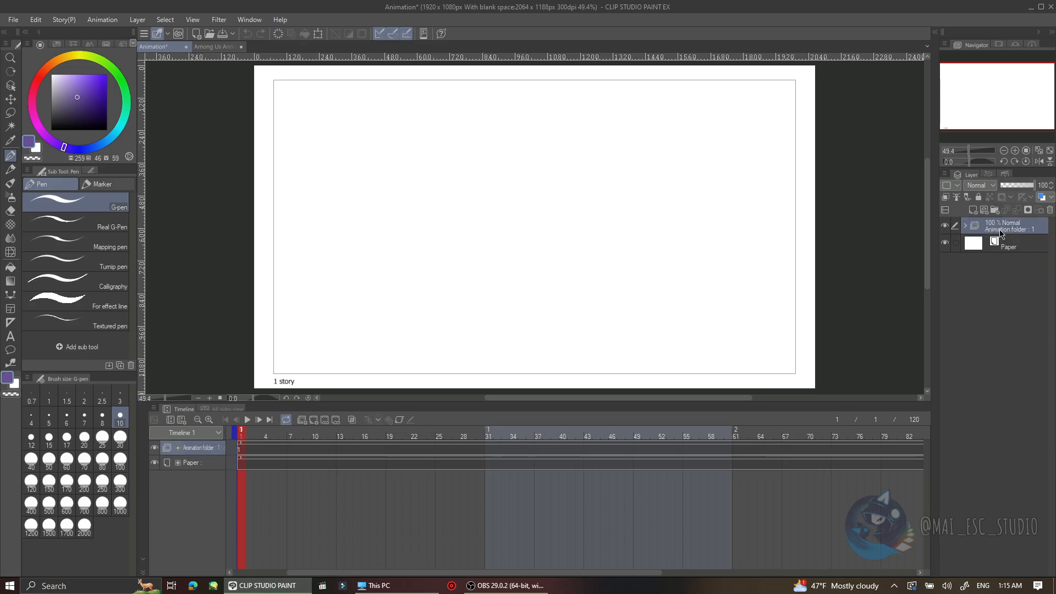
{"action": "double_click", "coordinate": [1001, 231]}
{"action": "type", "text": "Raster 1"}
{"action": "key", "text": "Return"}
Create a second animation folder containing a vector layer and name the folder Vector
{"action": "left_click", "coordinate": [303, 421]}
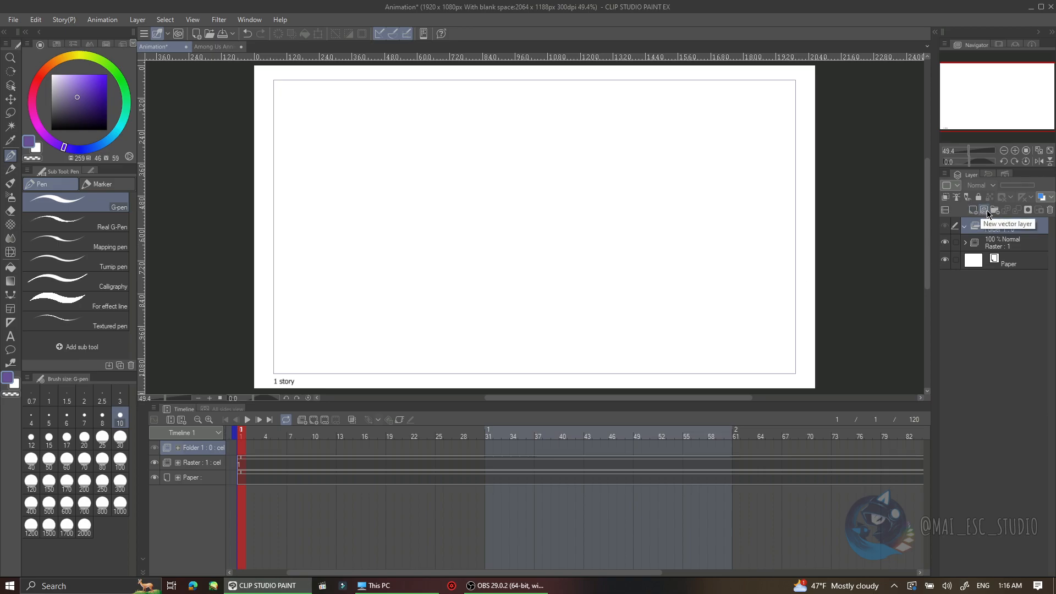
{"action": "left_click", "coordinate": [986, 211]}
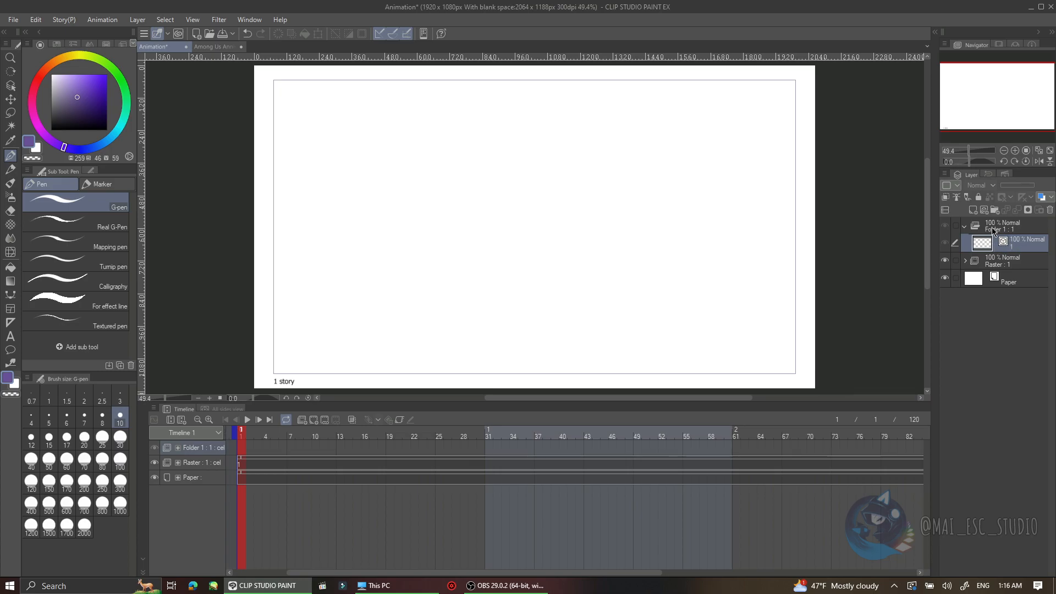
{"action": "double_click", "coordinate": [998, 228]}
{"action": "type", "text": "V"}
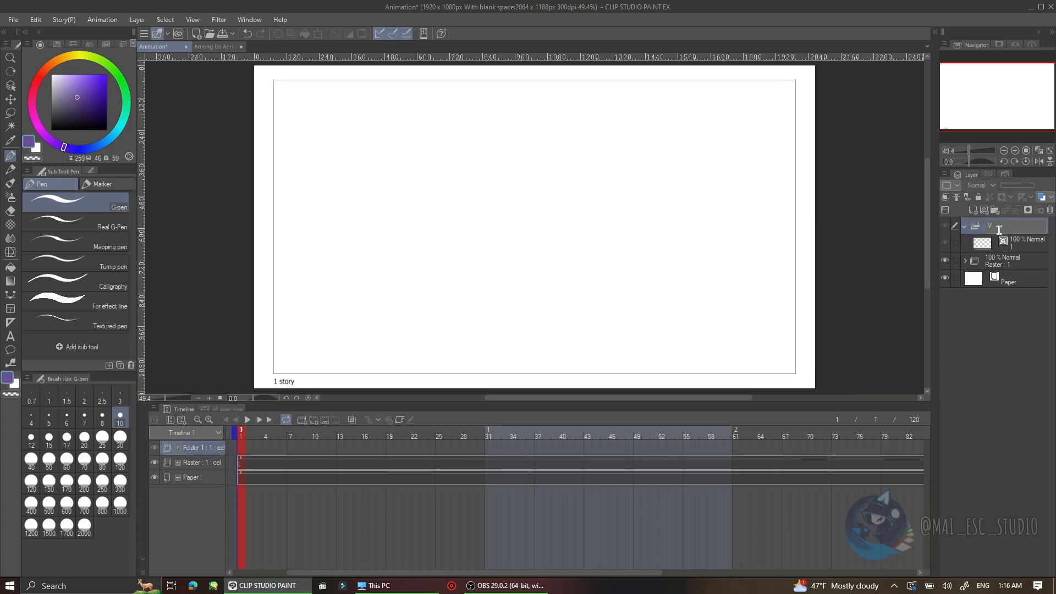
{"action": "type", "text": "ector"}
{"action": "key", "text": "Return"}
Assign cel 1 to the first frame of the Vector track
{"action": "right_click", "coordinate": [245, 456]}
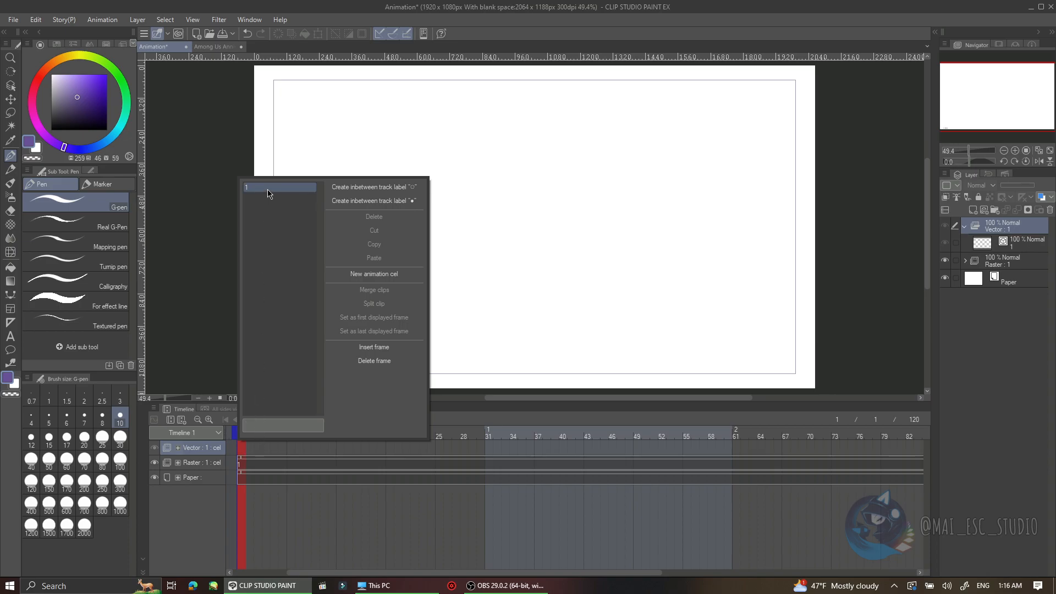
{"action": "left_click", "coordinate": [268, 187]}
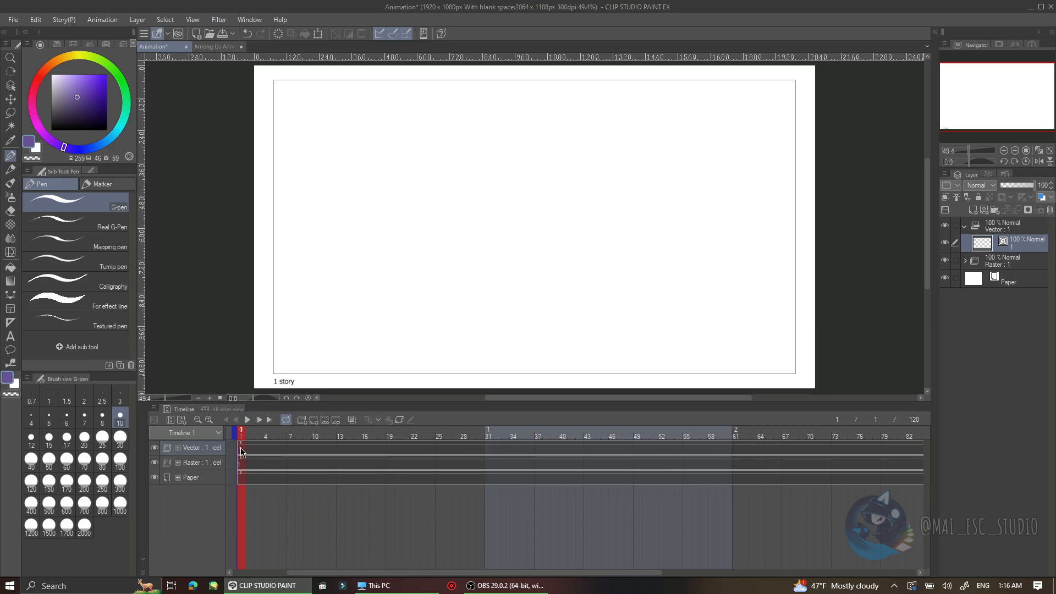
Set the G-pen colour to black and draw two crossing curved strokes on the Raster cel, in the canvas's left half
{"action": "left_click", "coordinate": [242, 466]}
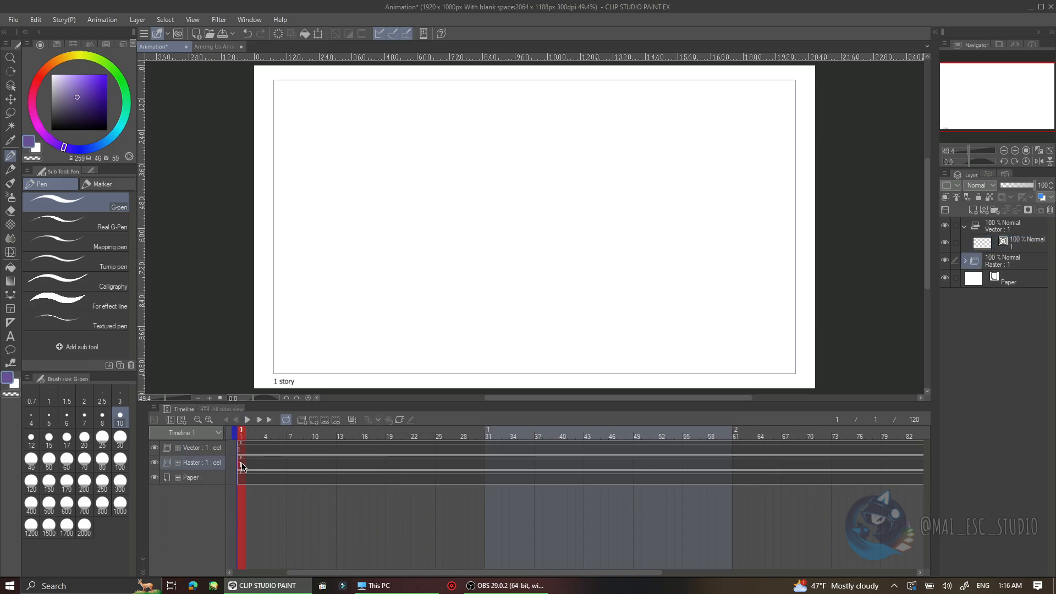
{"action": "left_click_drag", "start_coordinate": [362, 137], "coordinate": [466, 295]}
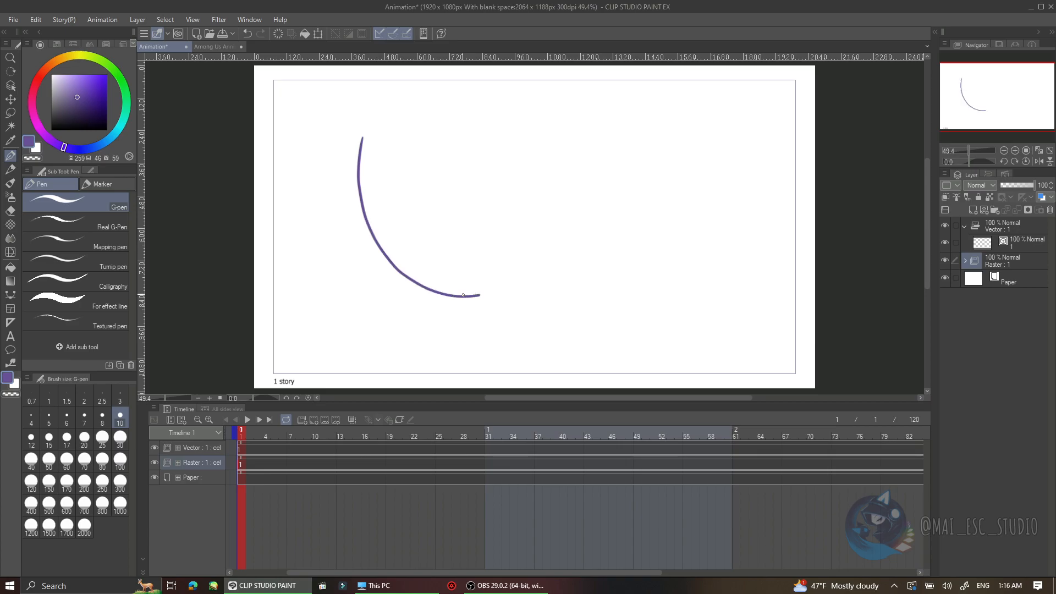
{"action": "key", "text": "ctrl+z"}
{"action": "left_click_drag", "start_coordinate": [100, 113], "coordinate": [108, 131]}
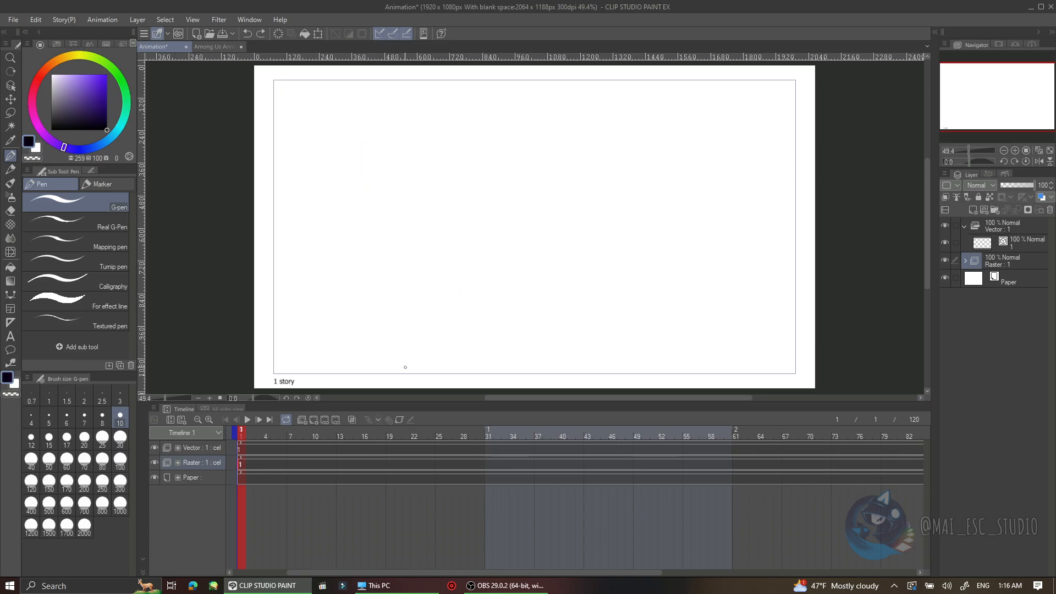
{"action": "left_click_drag", "start_coordinate": [371, 117], "coordinate": [496, 305]}
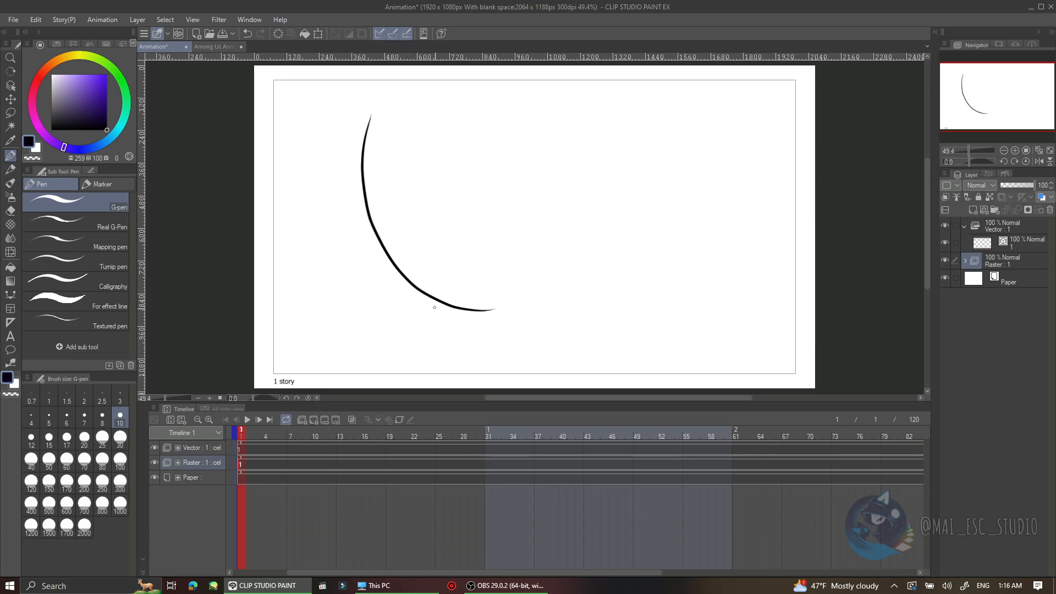
{"action": "mouse_move", "coordinate": [427, 137]}
{"action": "left_mouse_down"}
{"action": "mouse_move", "coordinate": [423, 290]}
{"action": "mouse_move", "coordinate": [474, 326]}
{"action": "left_mouse_up"}
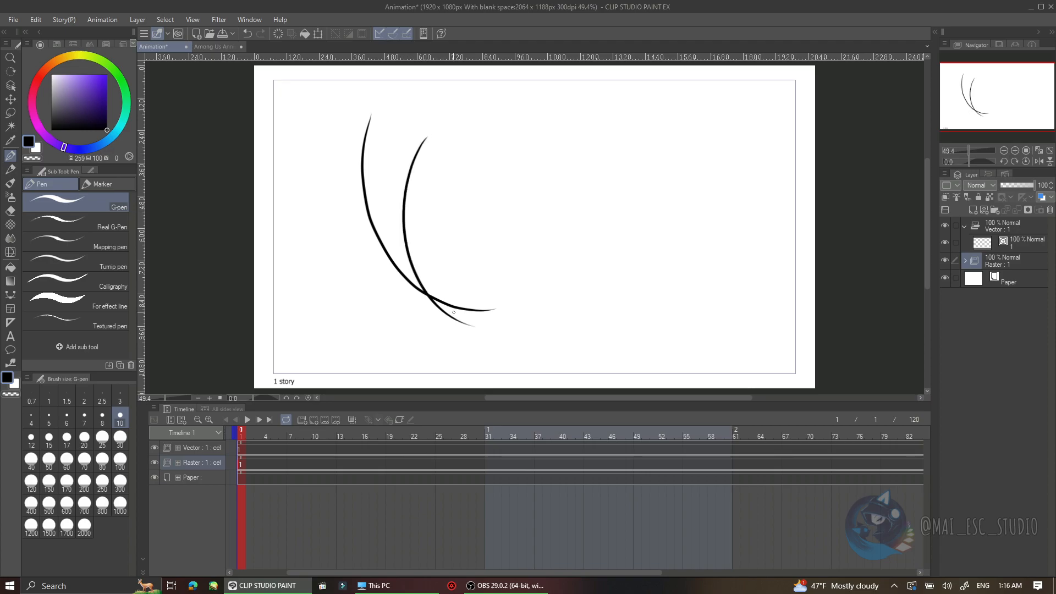
Draw two crossing curved strokes on the Vector cel, in the canvas's right half
{"action": "left_click", "coordinate": [241, 451]}
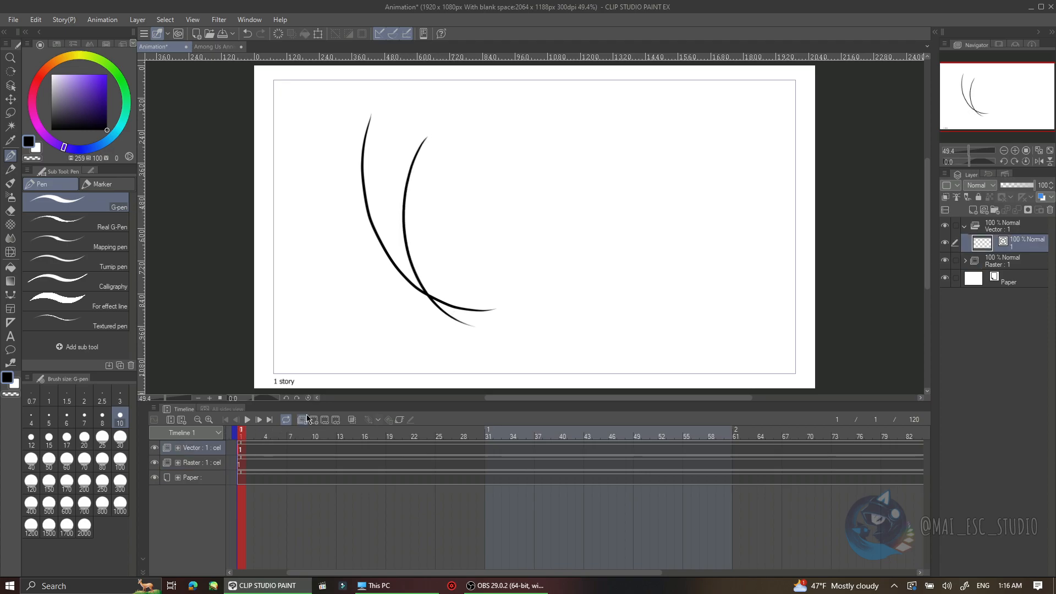
{"action": "mouse_move", "coordinate": [558, 114]}
{"action": "left_mouse_down"}
{"action": "mouse_move", "coordinate": [550, 130]}
{"action": "mouse_move", "coordinate": [701, 273]}
{"action": "left_mouse_up"}
{"action": "left_click_drag", "start_coordinate": [606, 114], "coordinate": [758, 270]}
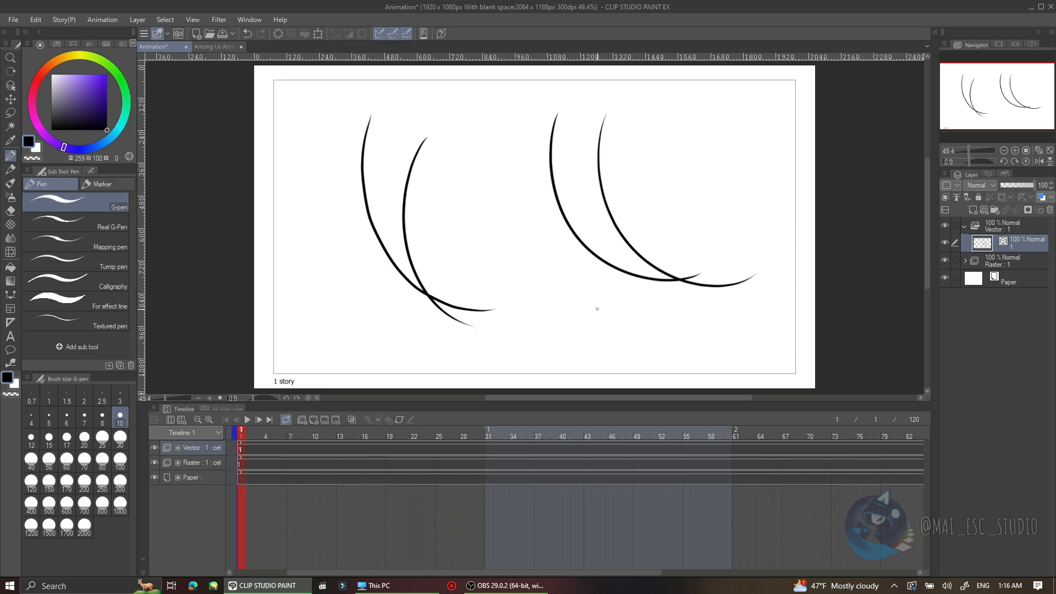
Enlarge the Raster cel's two strokes with a transform until they extend past the canvas's lower edge, and inspect their line edges
{"action": "left_click", "coordinate": [240, 466]}
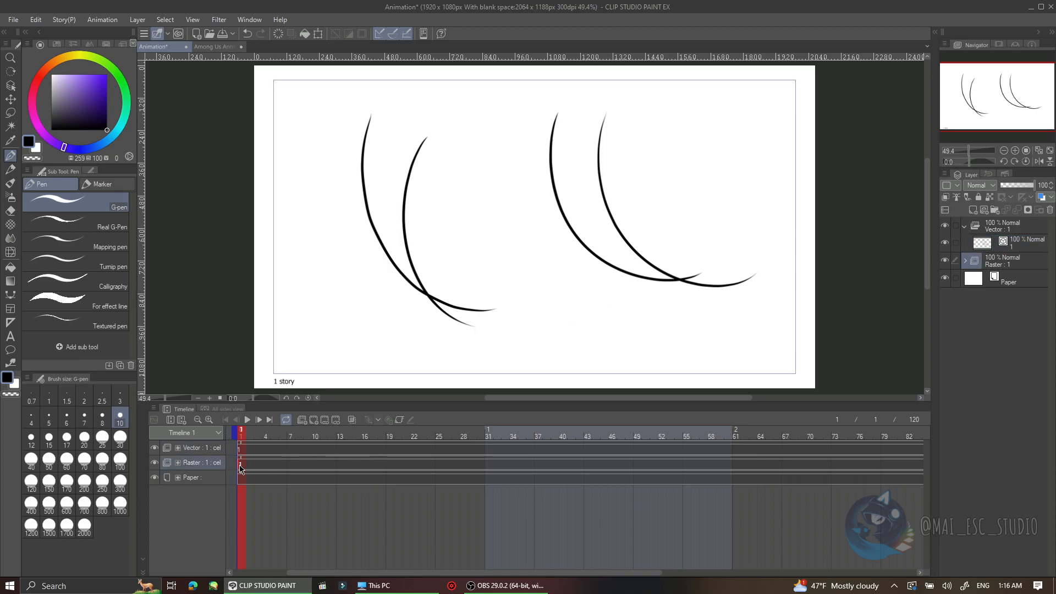
{"action": "left_click", "coordinate": [320, 36]}
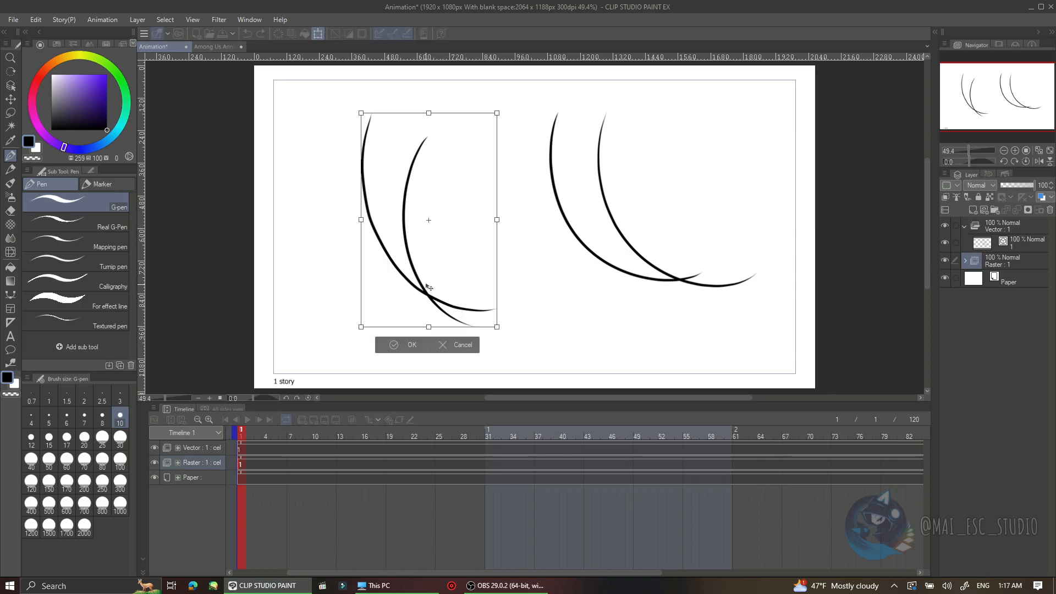
{"action": "scroll", "coordinate": [438, 206], "scroll_direction": "down", "scroll_amount": 1}
{"action": "scroll", "coordinate": [438, 205], "scroll_direction": "down", "scroll_amount": 2}
{"action": "mouse_move", "coordinate": [473, 278]}
{"action": "left_mouse_down"}
{"action": "mouse_move", "coordinate": [636, 377]}
{"action": "mouse_move", "coordinate": [671, 368]}
{"action": "left_mouse_up"}
{"action": "scroll", "coordinate": [414, 236], "scroll_direction": "down", "scroll_amount": 1}
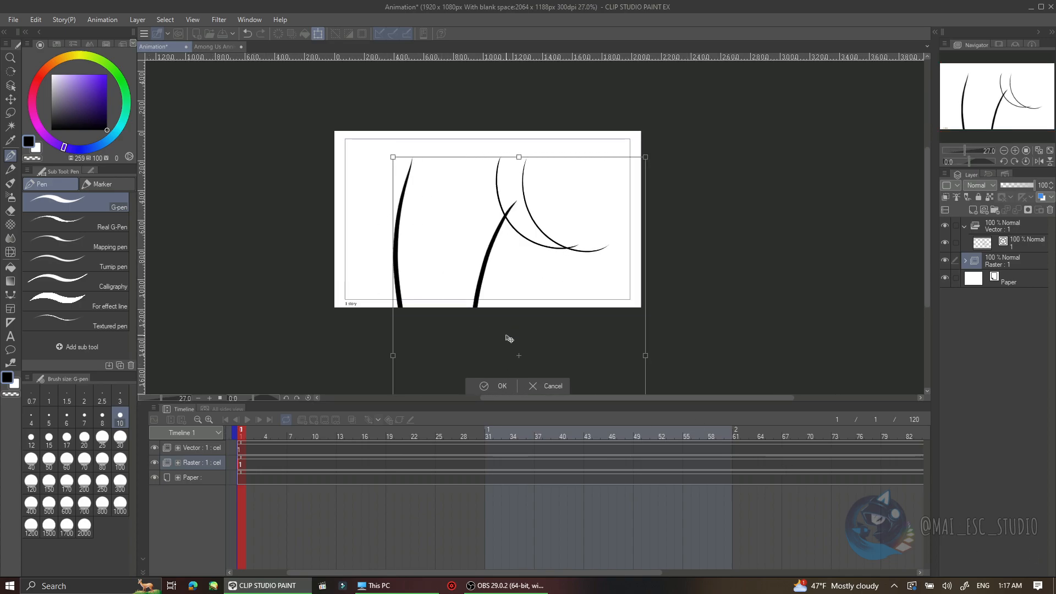
{"action": "left_click", "coordinate": [500, 387]}
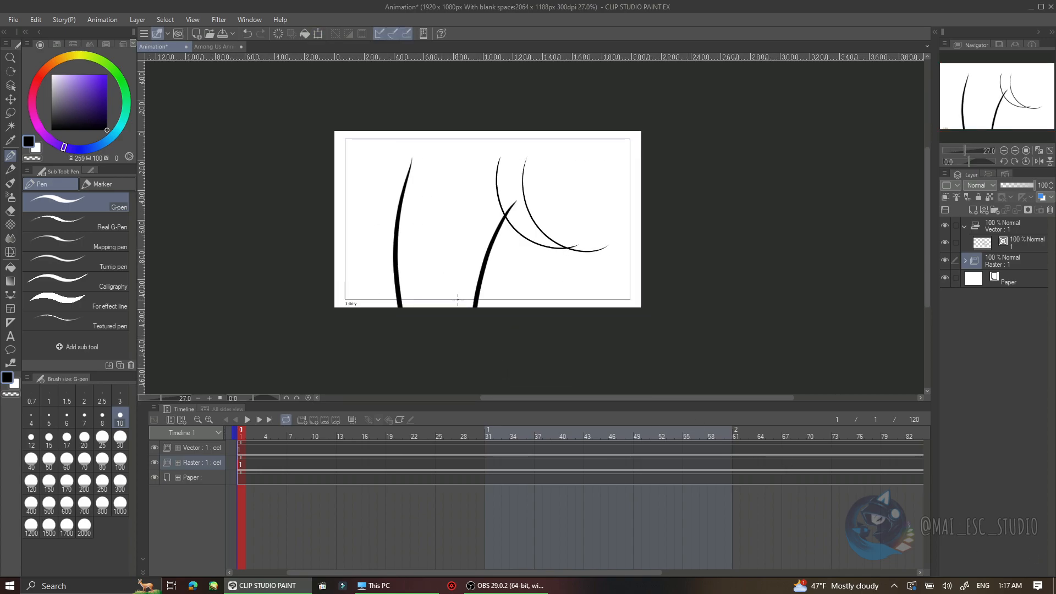
{"action": "scroll", "coordinate": [413, 251], "scroll_direction": "up", "scroll_amount": 10}
{"action": "scroll", "coordinate": [413, 252], "scroll_direction": "up", "scroll_amount": 4}
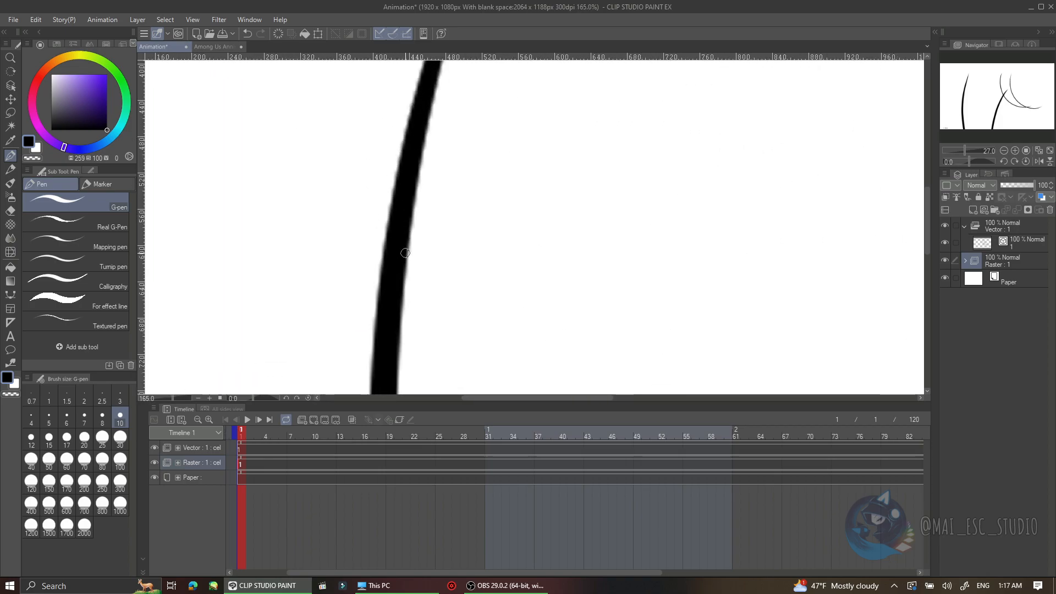
{"action": "scroll", "coordinate": [410, 254], "scroll_direction": "down", "scroll_amount": 6}
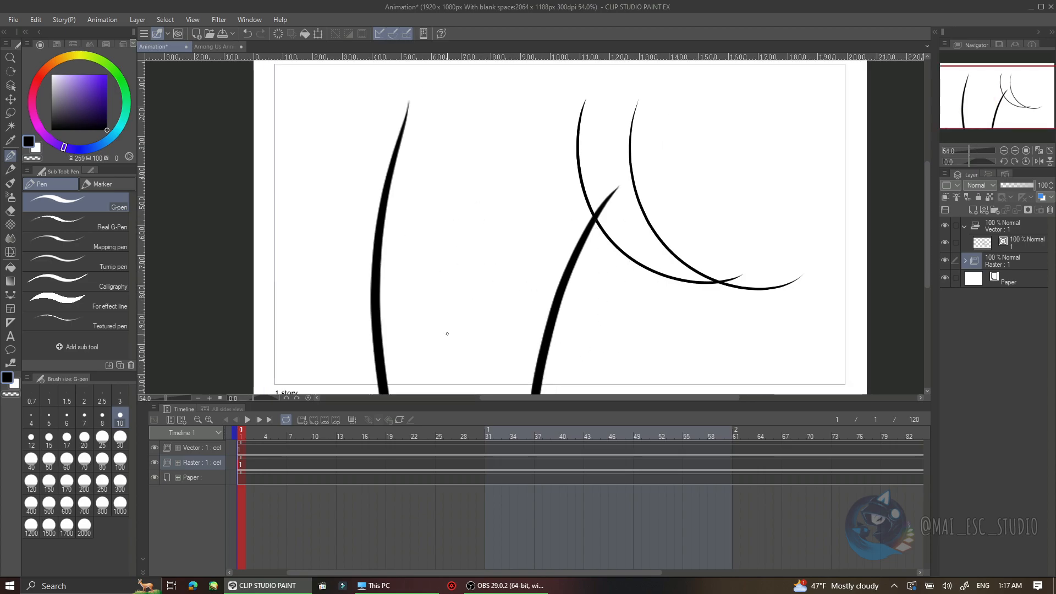
Enlarge the Vector cel's two strokes with a transform until they also extend past the canvas's lower edge
{"action": "left_click", "coordinate": [240, 452]}
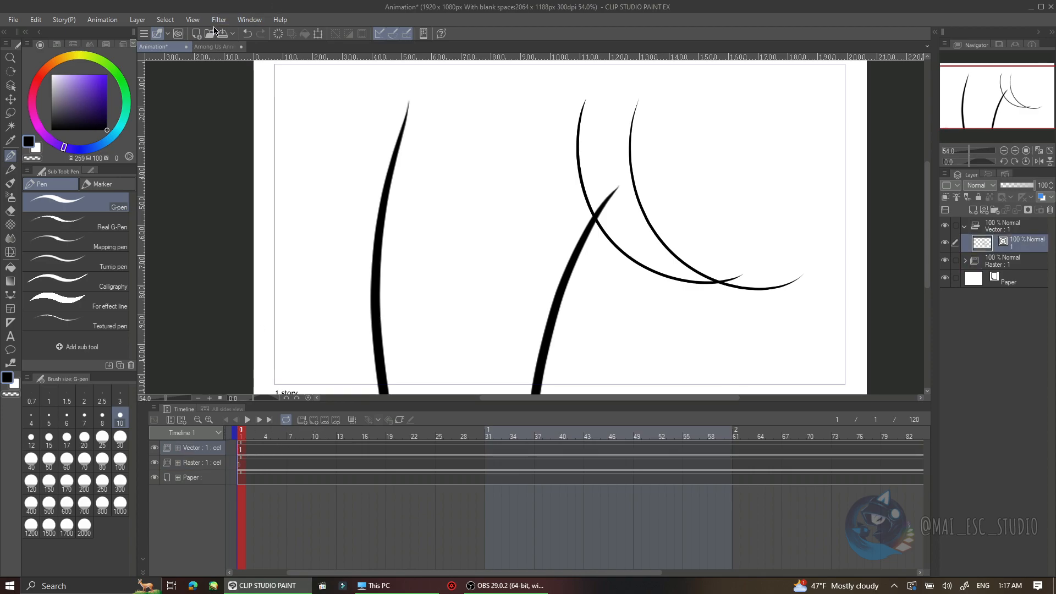
{"action": "left_click", "coordinate": [318, 34]}
{"action": "scroll", "coordinate": [416, 98], "scroll_direction": "down", "scroll_amount": 3}
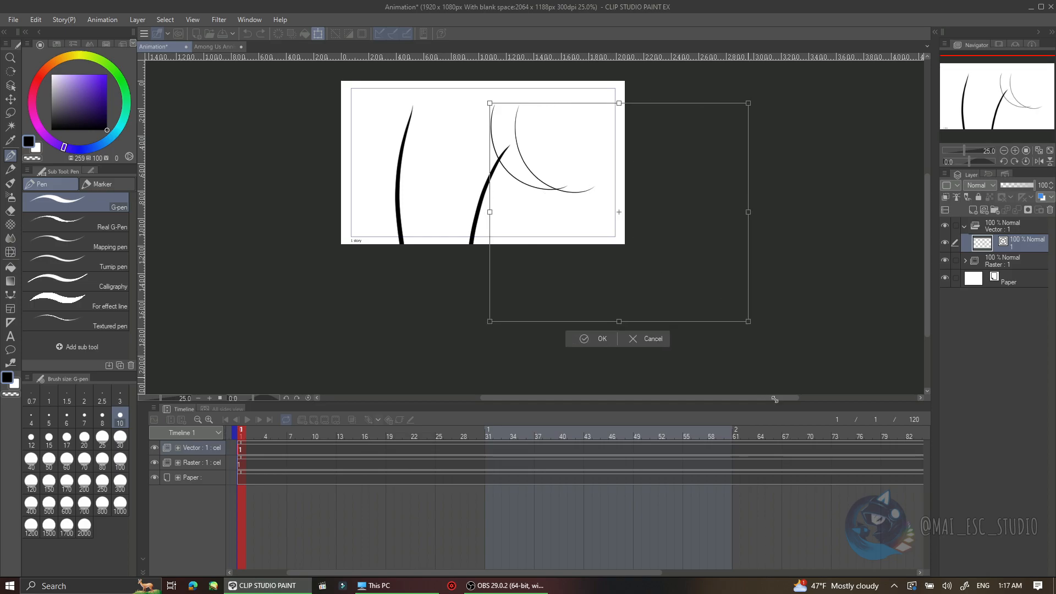
{"action": "left_click", "coordinate": [632, 389]}
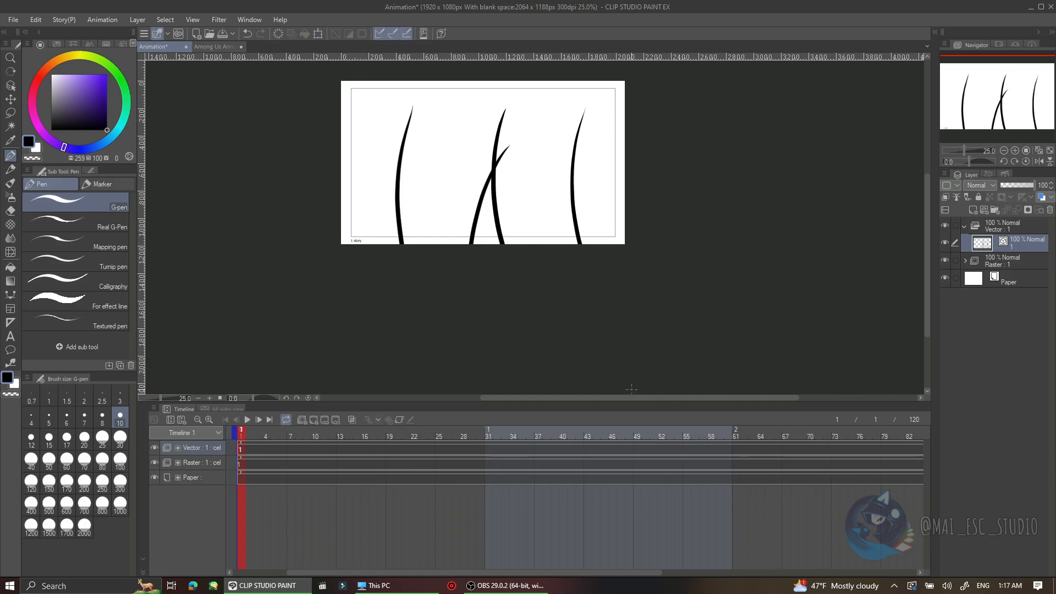
Examine the enlarged raster and vector strokes up close to compare the sharpness of their edges
{"action": "scroll", "coordinate": [440, 83], "scroll_direction": "down", "scroll_amount": 2}
{"action": "scroll", "coordinate": [440, 77], "scroll_direction": "up", "scroll_amount": 3}
{"action": "scroll", "coordinate": [532, 88], "scroll_direction": "down", "scroll_amount": 3}
{"action": "scroll", "coordinate": [532, 82], "scroll_direction": "up", "scroll_amount": 2}
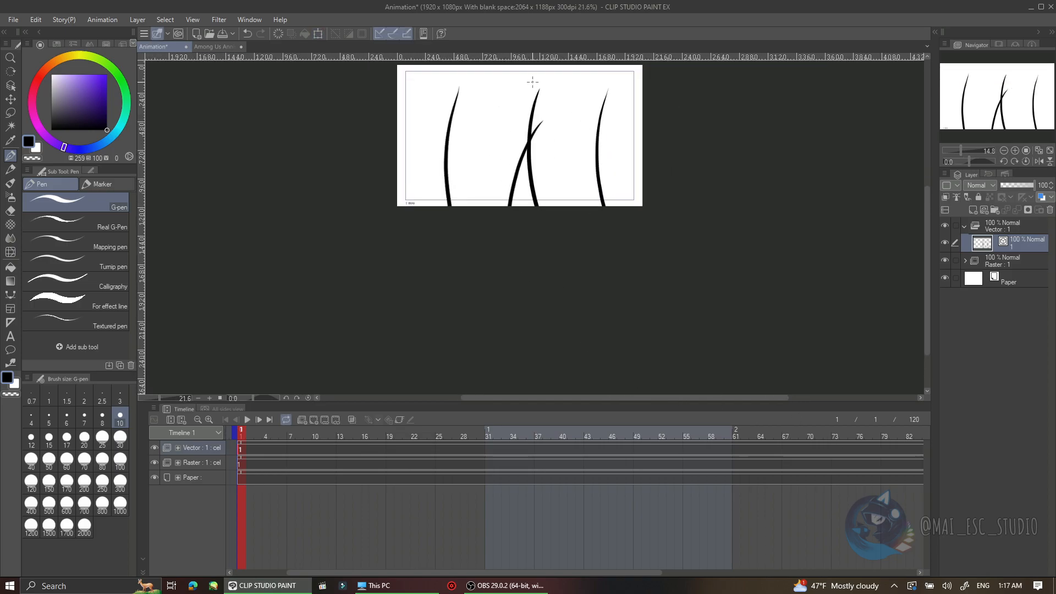
{"action": "scroll", "coordinate": [533, 82], "scroll_direction": "up", "scroll_amount": 8}
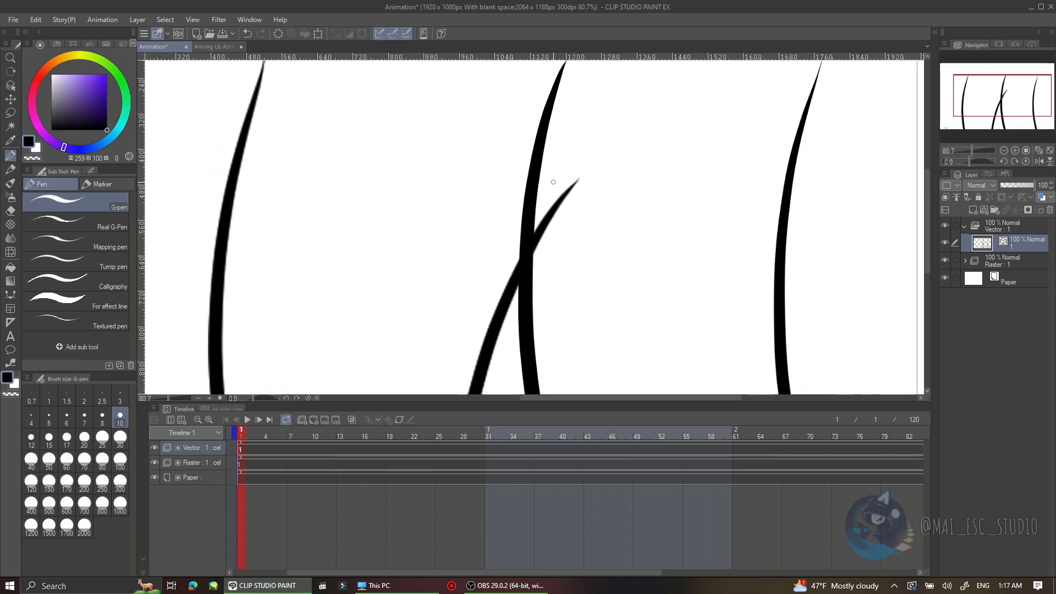
{"action": "scroll", "coordinate": [554, 182], "scroll_direction": "up", "scroll_amount": 2}
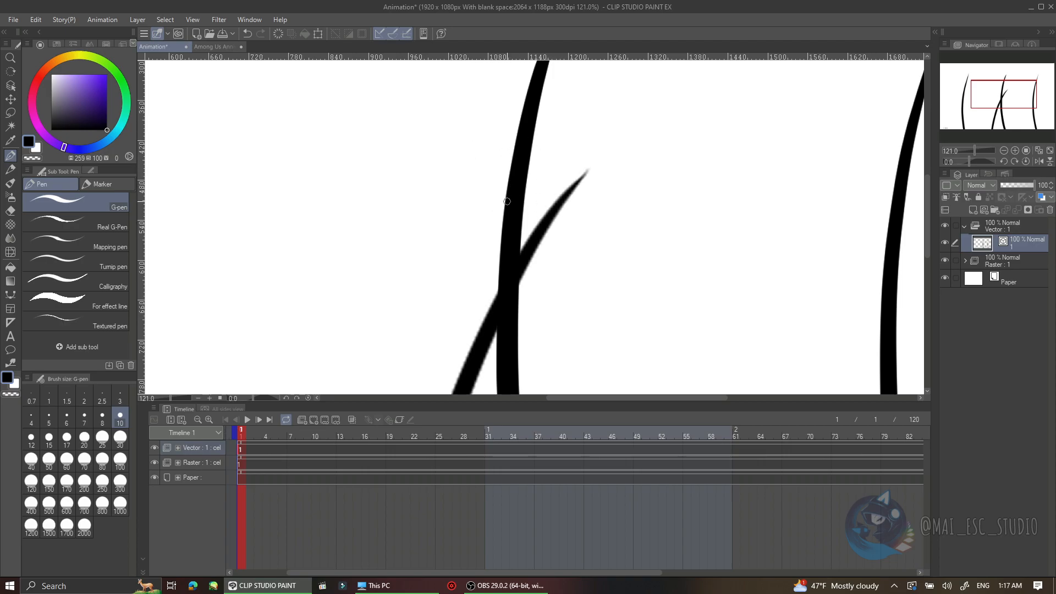
{"action": "scroll", "coordinate": [575, 168], "scroll_direction": "down", "scroll_amount": 3}
{"action": "scroll", "coordinate": [575, 168], "scroll_direction": "down", "scroll_amount": 2}
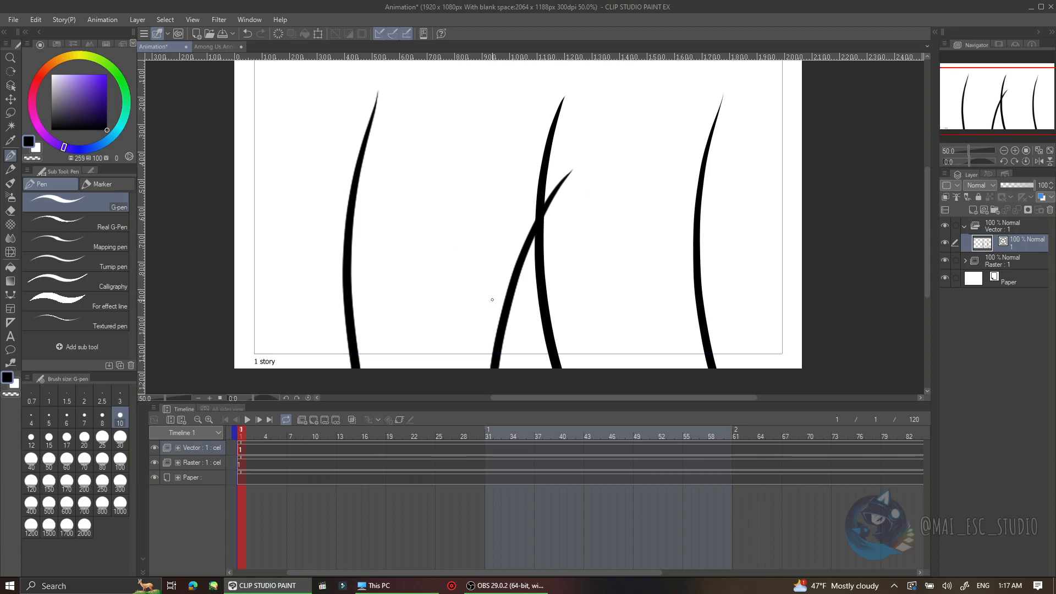
Undo the enlargement of both the vector and the raster strokes
{"action": "key", "text": "ctrl+z"}
{"action": "key", "text": "ctrl+z"}
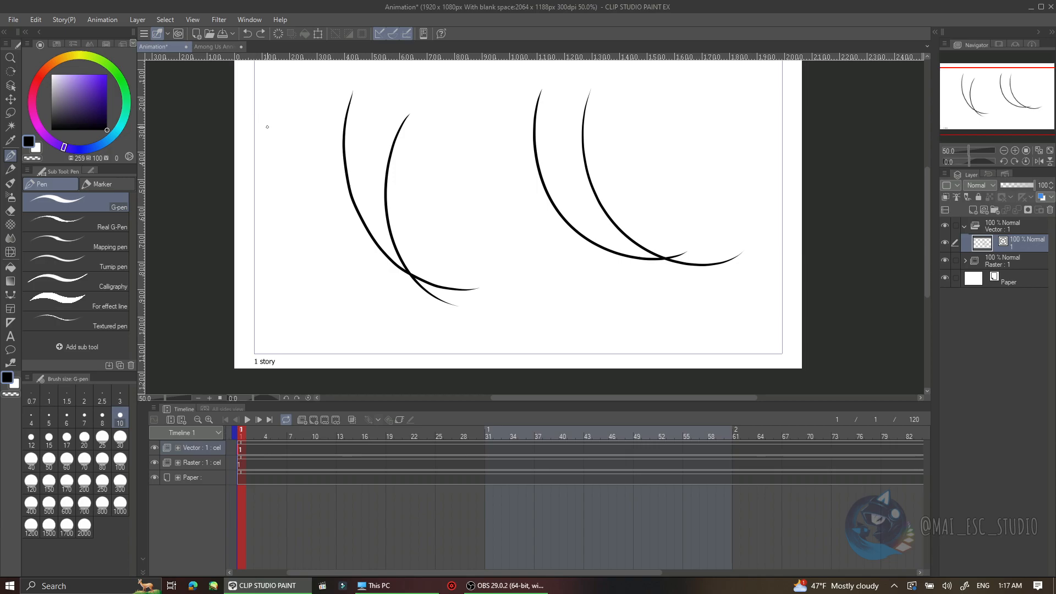
Choose the Hard eraser and open its tool properties to show the Vector eraser option
{"action": "scroll", "coordinate": [410, 329], "scroll_direction": "down", "scroll_amount": 1}
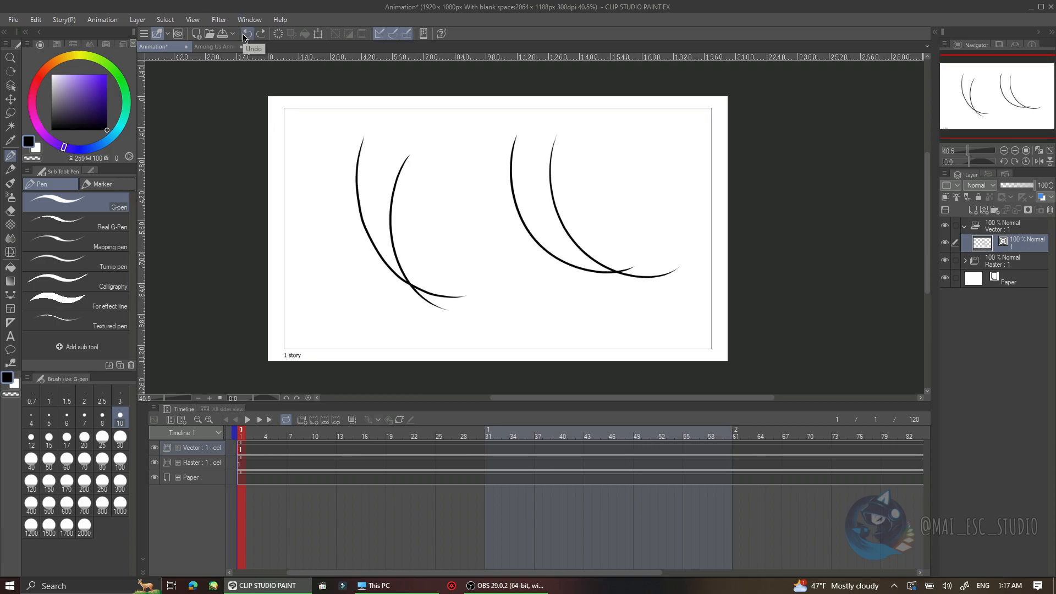
{"action": "scroll", "coordinate": [372, 237], "scroll_direction": "up", "scroll_amount": 1}
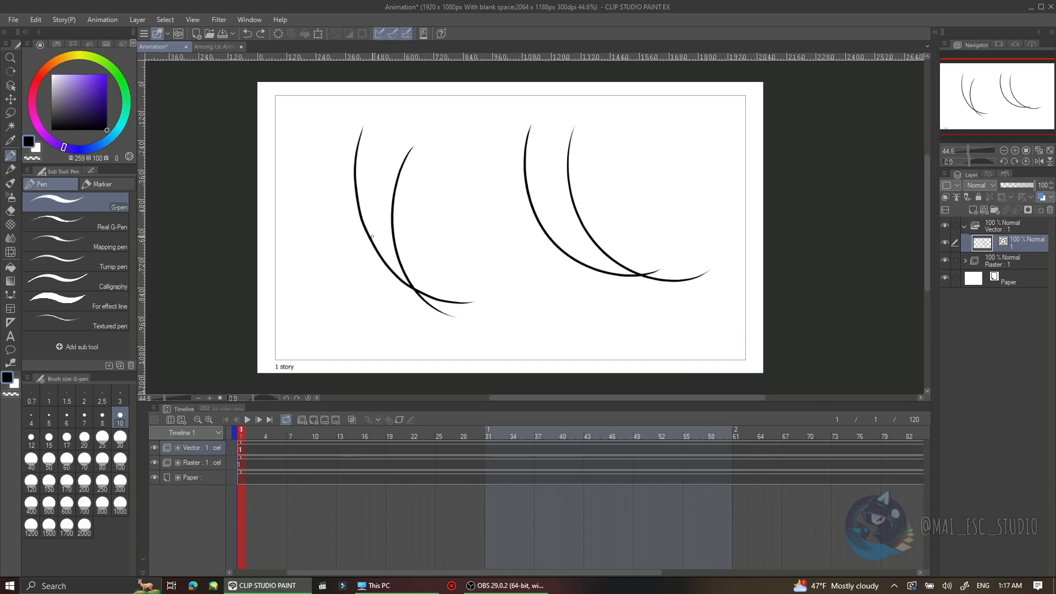
{"action": "scroll", "coordinate": [372, 237], "scroll_direction": "up", "scroll_amount": 1}
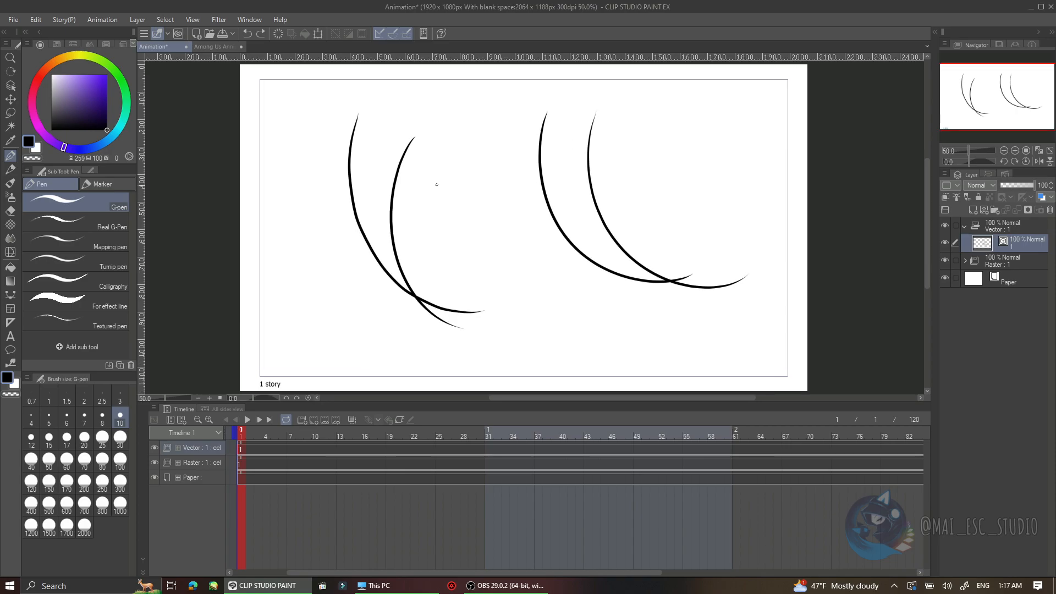
{"action": "scroll", "coordinate": [437, 185], "scroll_direction": "up", "scroll_amount": 1}
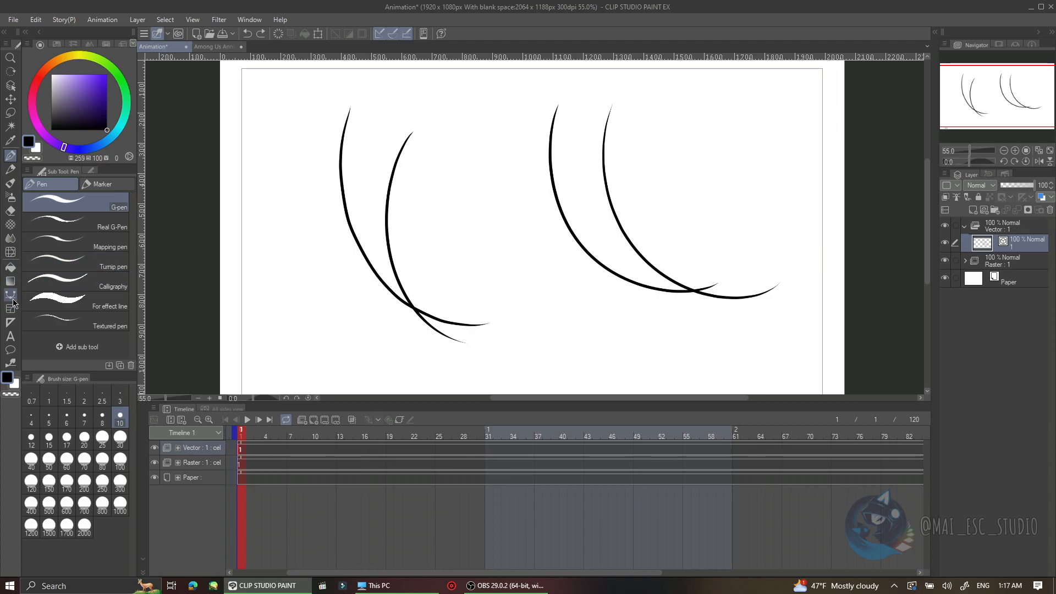
{"action": "left_click", "coordinate": [10, 211]}
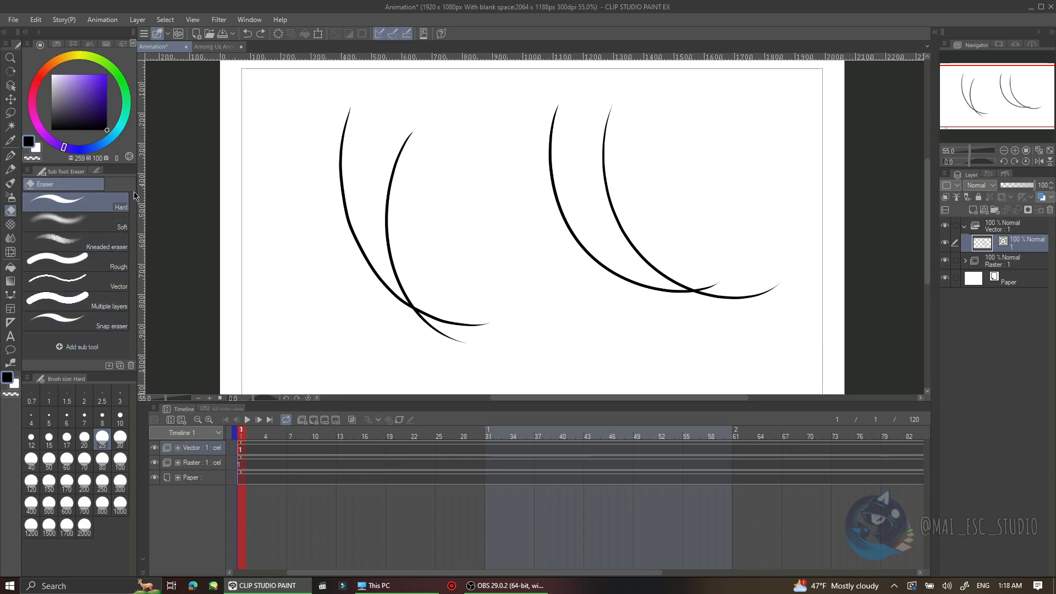
{"action": "left_click", "coordinate": [97, 171]}
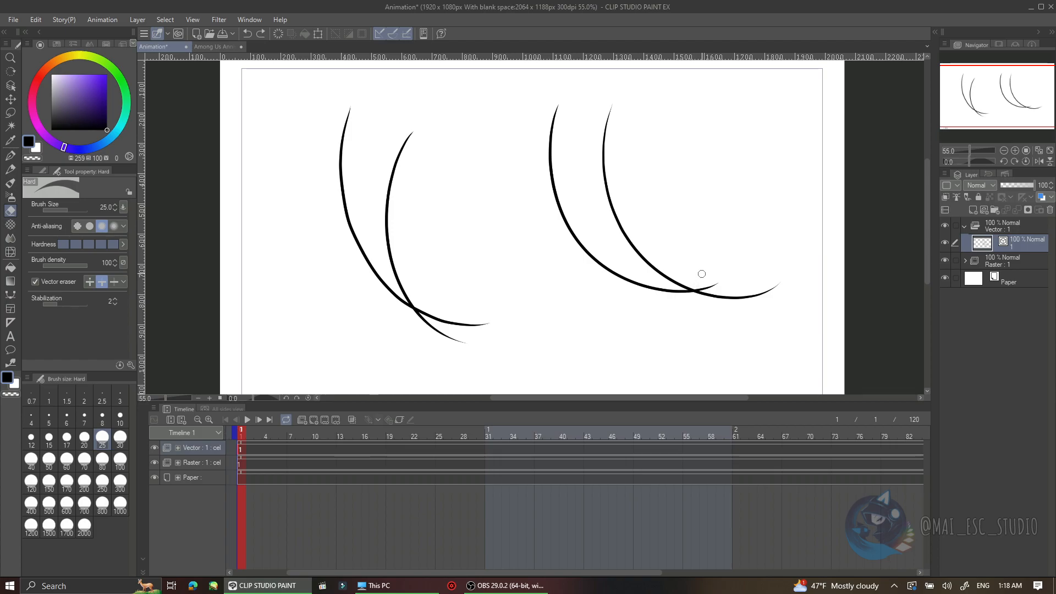
Erase the stroke ends beyond the crossing on the Vector cel, then erase near the crossing on the Raster cel
{"action": "left_click_drag", "start_coordinate": [701, 277], "coordinate": [775, 300]}
{"action": "left_click", "coordinate": [246, 465]}
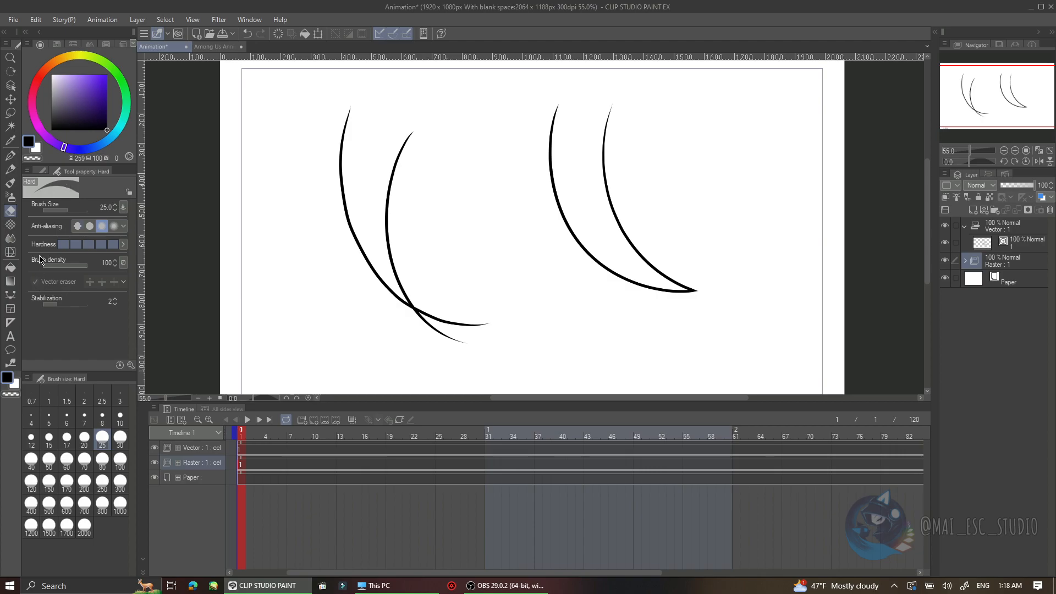
{"action": "left_click_drag", "start_coordinate": [419, 306], "coordinate": [444, 331]}
Undo the erasures on both cels, keeping both pairs of full strokes
{"action": "key", "text": "ctrl+z"}
{"action": "key", "text": "ctrl+z"}
{"action": "key", "text": "ctrl+z"}
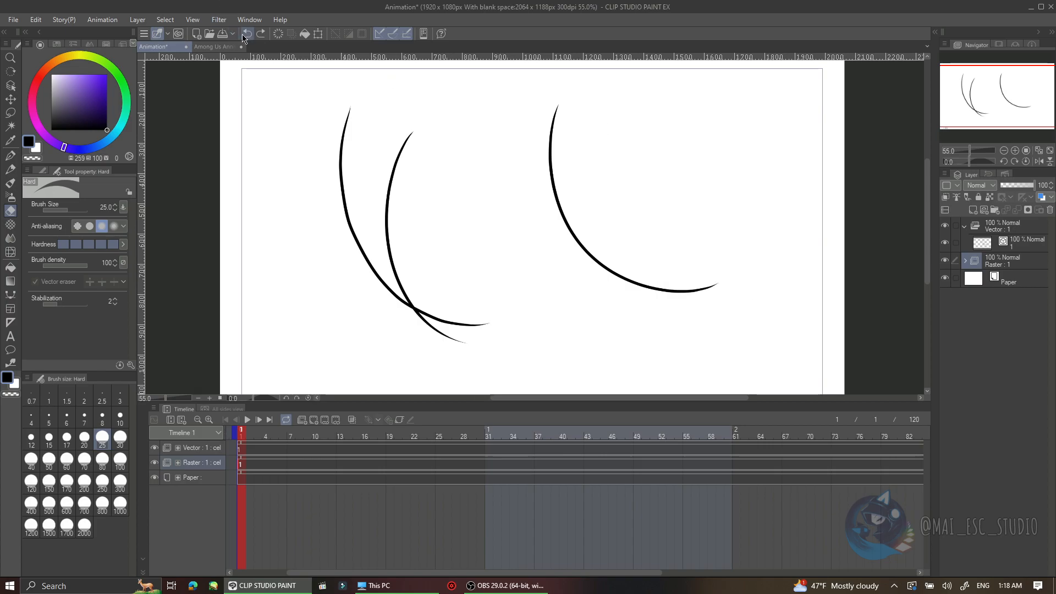
{"action": "left_click", "coordinate": [261, 33]}
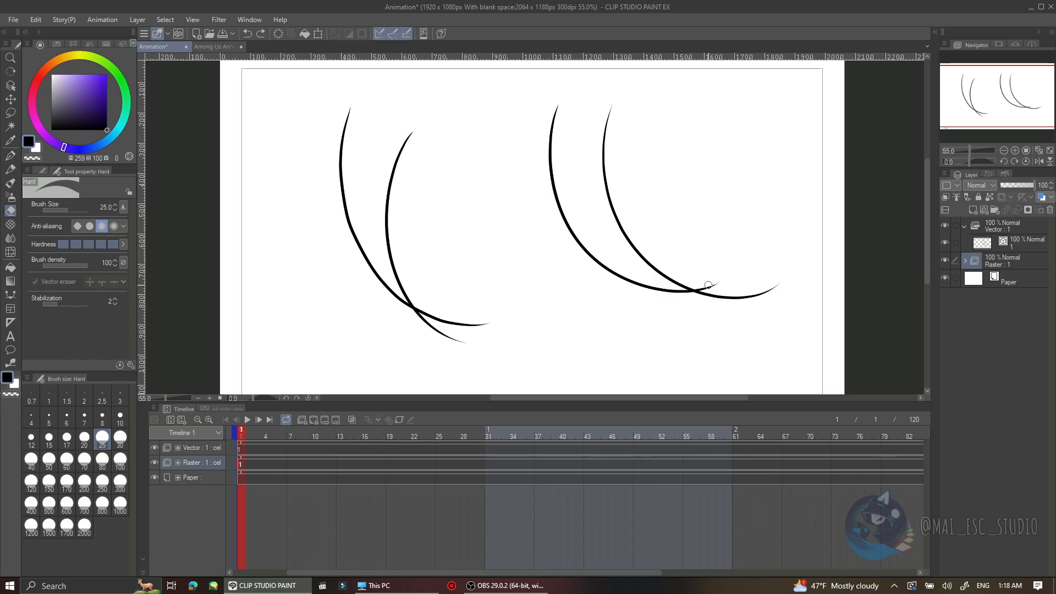
On the Vector cel, trim both stroke ends beyond the crossing with the Hard eraser's Vector eraser option
{"action": "scroll", "coordinate": [663, 208], "scroll_direction": "up", "scroll_amount": 1}
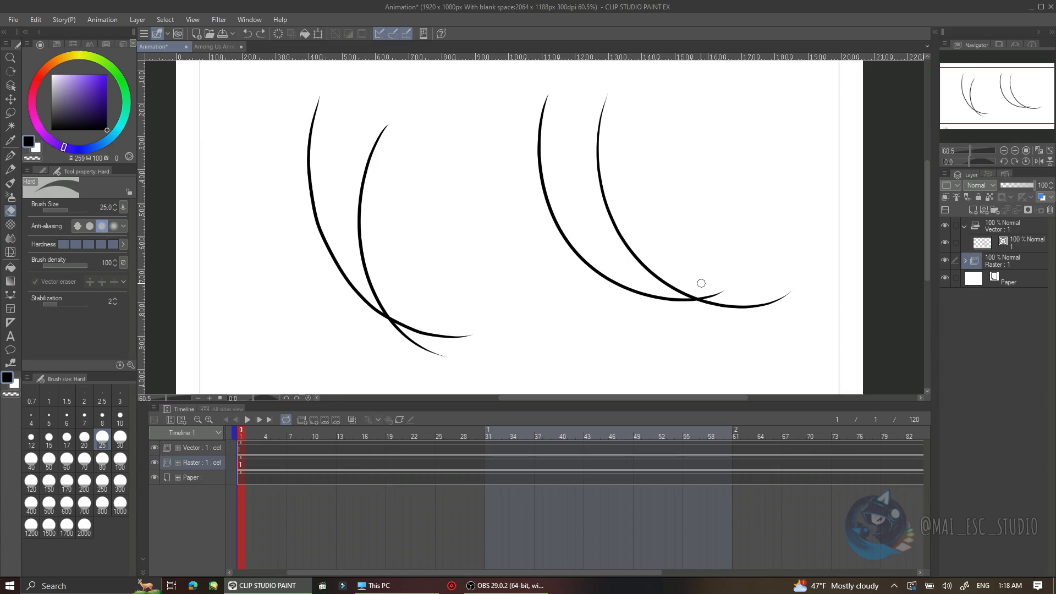
{"action": "left_click_drag", "start_coordinate": [747, 321], "coordinate": [744, 319]}
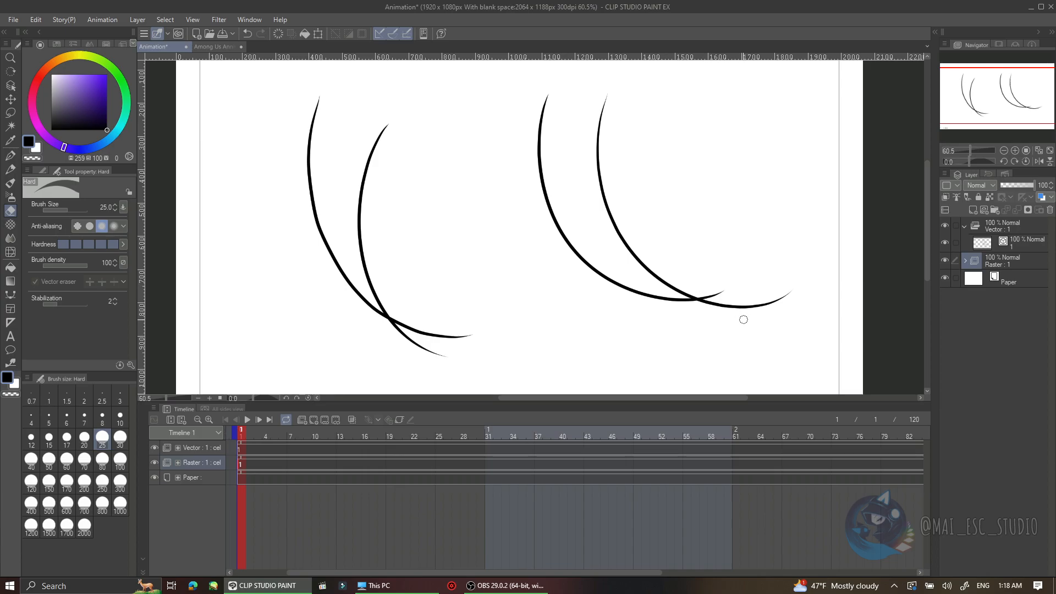
{"action": "left_click", "coordinate": [240, 451]}
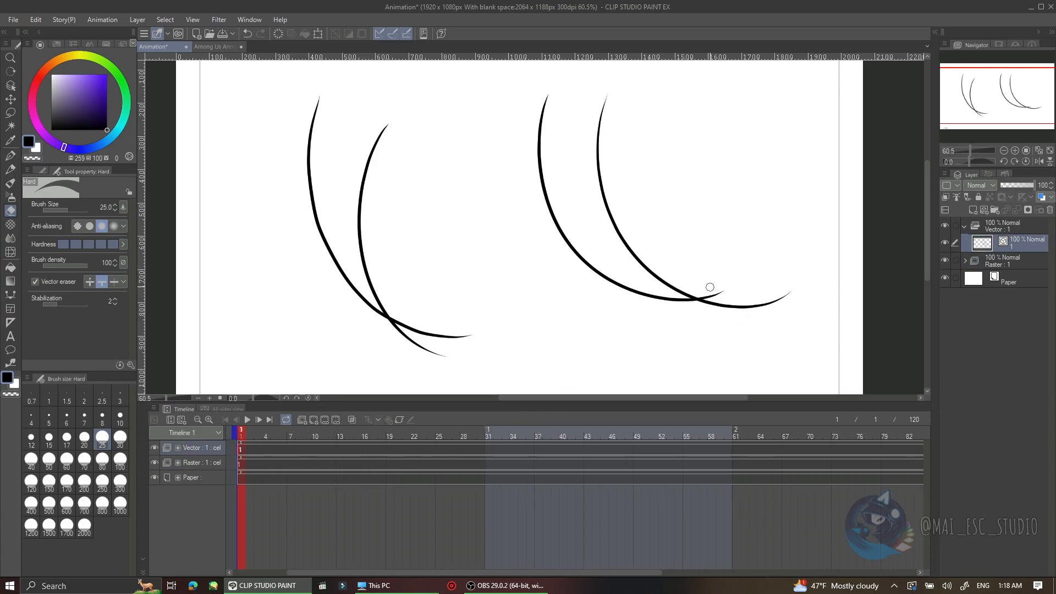
{"action": "mouse_move", "coordinate": [710, 285]}
{"action": "left_mouse_down"}
{"action": "mouse_move", "coordinate": [732, 325]}
{"action": "mouse_move", "coordinate": [694, 296]}
{"action": "left_mouse_up"}
{"action": "key", "text": "ctrl+z"}
{"action": "key", "text": "ctrl+z"}
{"action": "left_click_drag", "start_coordinate": [696, 288], "coordinate": [727, 298]}
{"action": "left_click", "coordinate": [725, 302]}
Examine the trimmed vector corner up close, comparing it with the untrimmed strokes through undo and redo
{"action": "scroll", "coordinate": [704, 299], "scroll_direction": "up", "scroll_amount": 5}
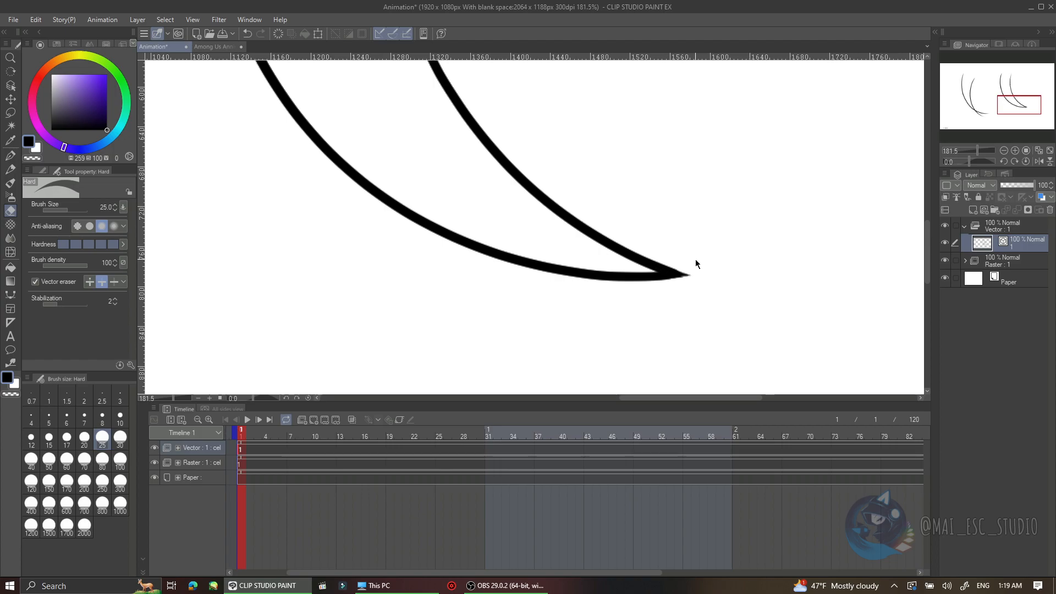
{"action": "key", "text": "ctrl+z"}
{"action": "key", "text": "ctrl+z"}
{"action": "key", "text": "ctrl+y"}
{"action": "key", "text": "ctrl+y"}
{"action": "scroll", "coordinate": [645, 346], "scroll_direction": "down", "scroll_amount": 2}
{"action": "scroll", "coordinate": [639, 364], "scroll_direction": "down", "scroll_amount": 2}
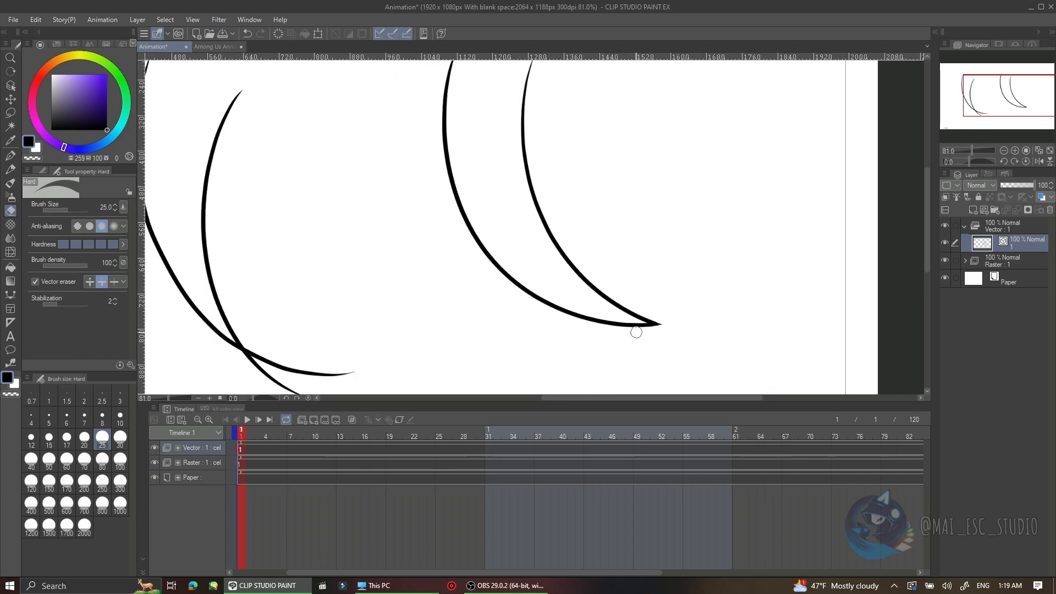
{"action": "scroll", "coordinate": [507, 132], "scroll_direction": "down", "scroll_amount": 1}
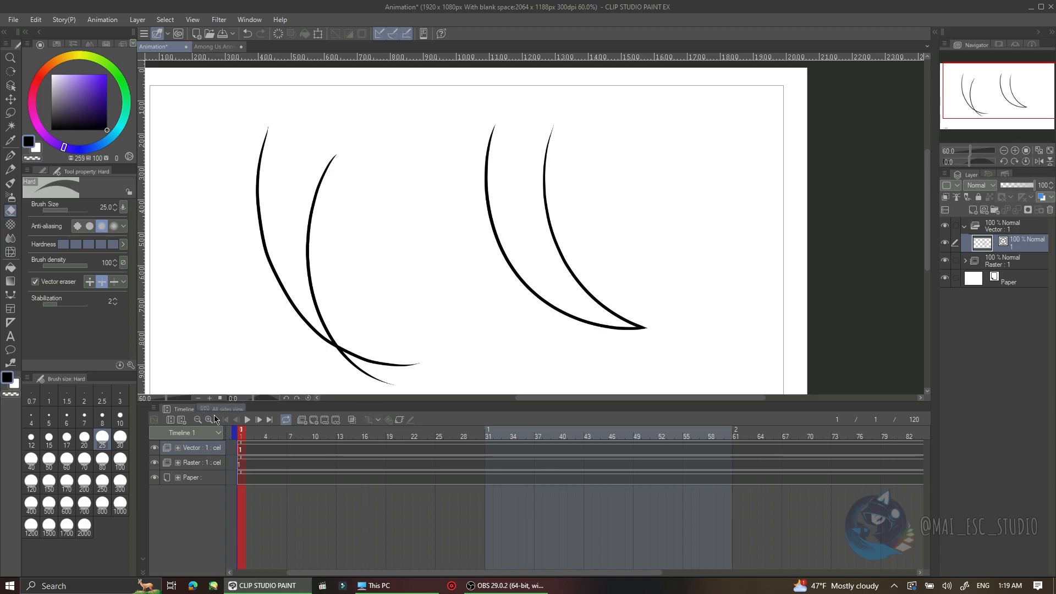
Select the Raster cel and nudge its two strokes slightly down and to the left
{"action": "left_click", "coordinate": [215, 466]}
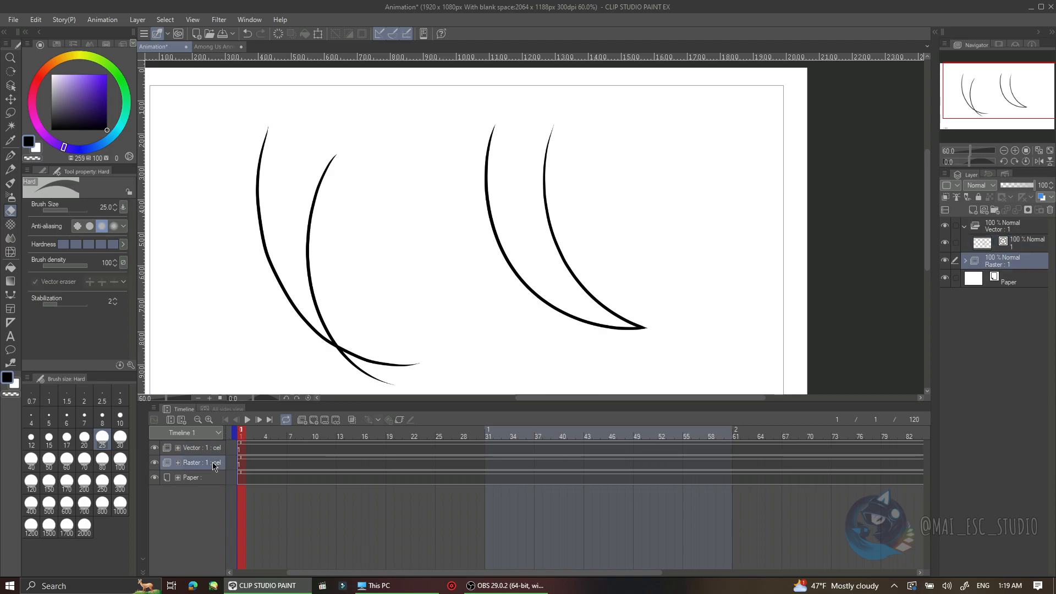
{"action": "left_click", "coordinate": [240, 467]}
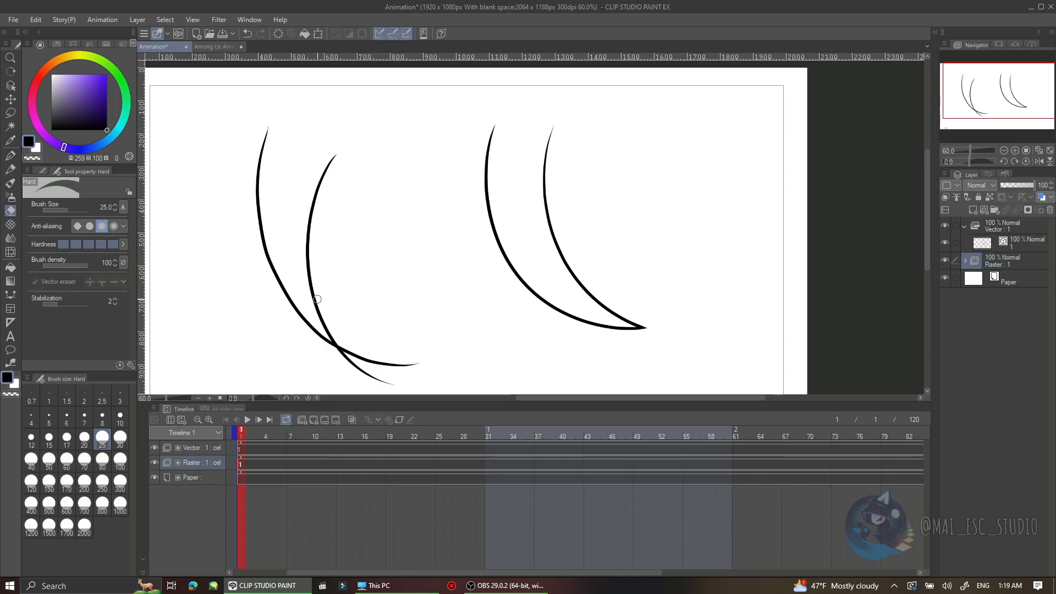
{"action": "left_click_drag", "start_coordinate": [310, 273], "coordinate": [308, 276]}
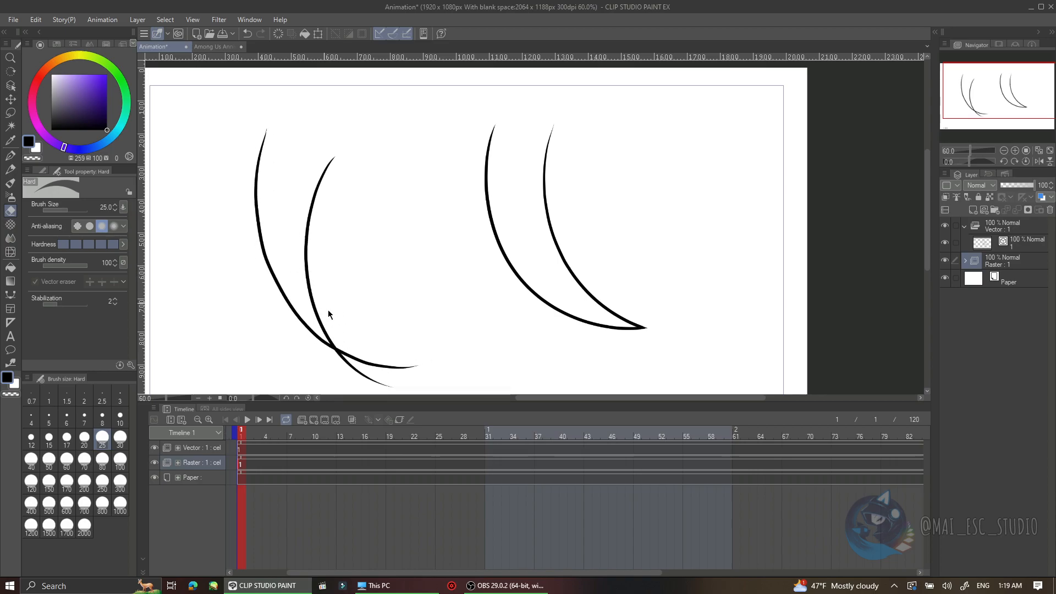
Select the Vector cel and its right-hand stroke to display the stroke's control points
{"action": "left_click", "coordinate": [239, 452]}
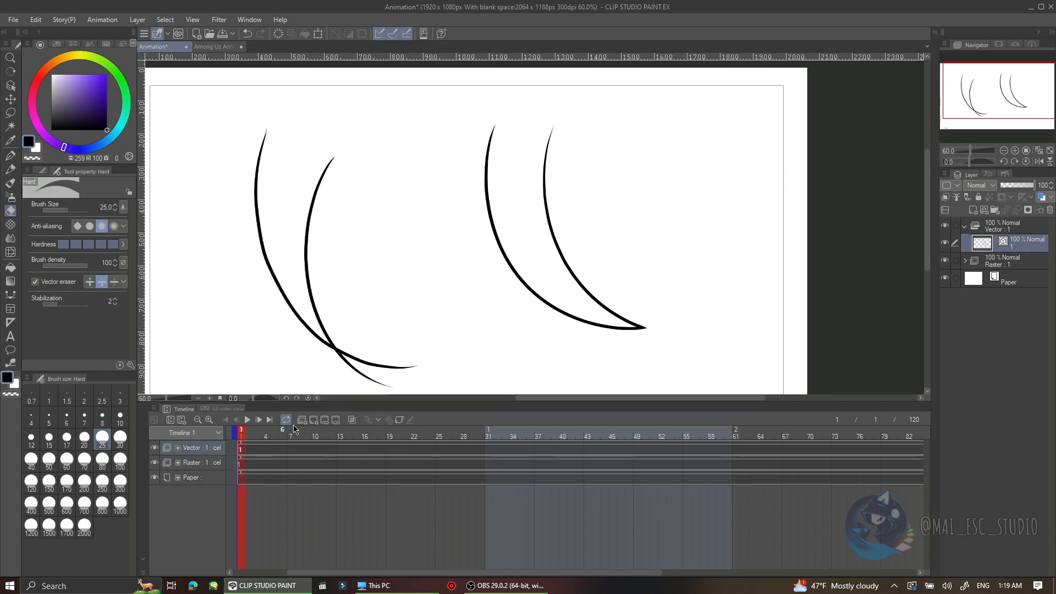
{"action": "left_click", "coordinate": [563, 259]}
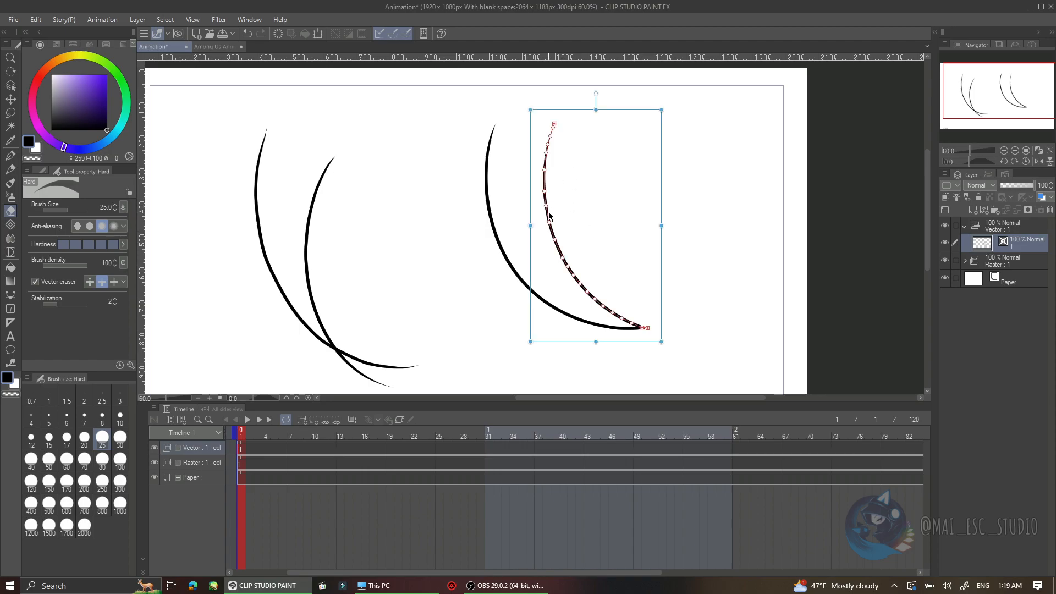
{"action": "mouse_move", "coordinate": [554, 242]}
{"action": "left_mouse_down"}
{"action": "mouse_move", "coordinate": [578, 236]}
{"action": "mouse_move", "coordinate": [547, 242]}
{"action": "mouse_move", "coordinate": [566, 236]}
{"action": "mouse_move", "coordinate": [555, 249]}
{"action": "left_mouse_up"}
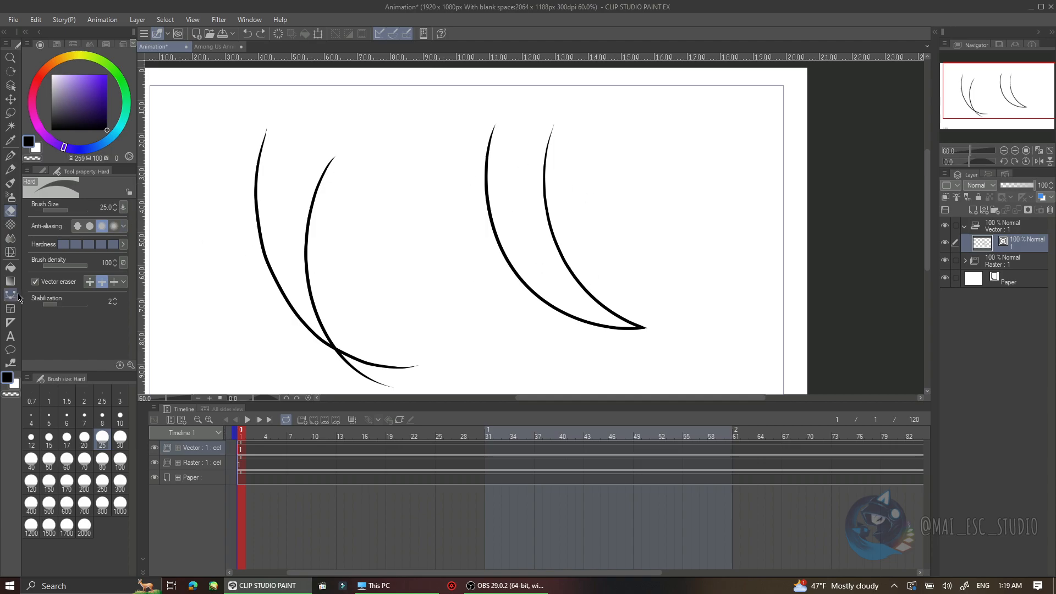
{"action": "left_click", "coordinate": [15, 297]}
{"action": "left_click", "coordinate": [43, 174]}
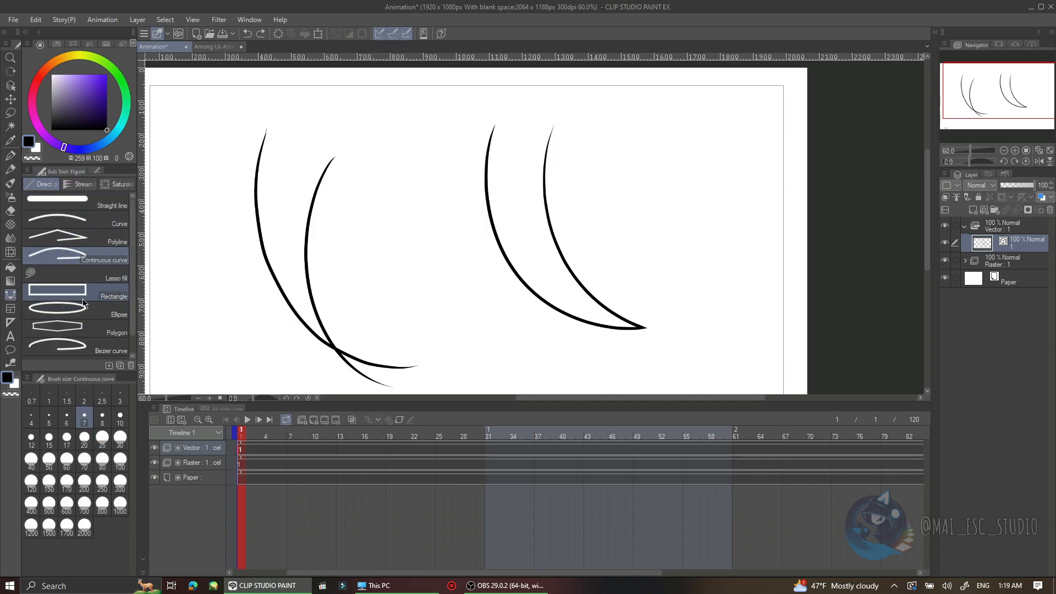
{"action": "left_click", "coordinate": [560, 254], "text": "ctrl"}
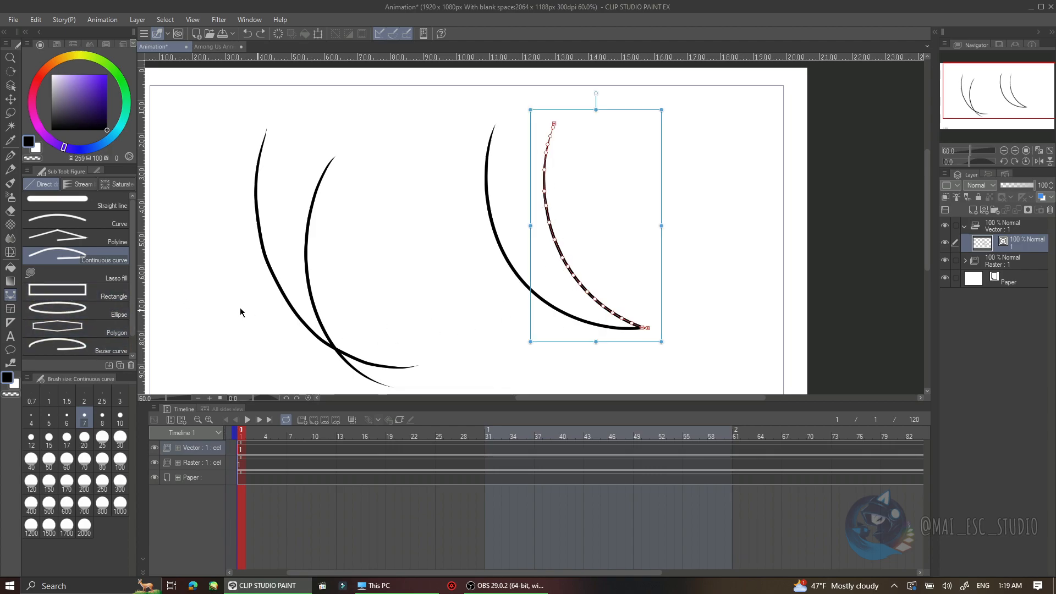
Simplify both vector strokes with the Simplify vector line tool at brush size 300
{"action": "left_click", "coordinate": [10, 364]}
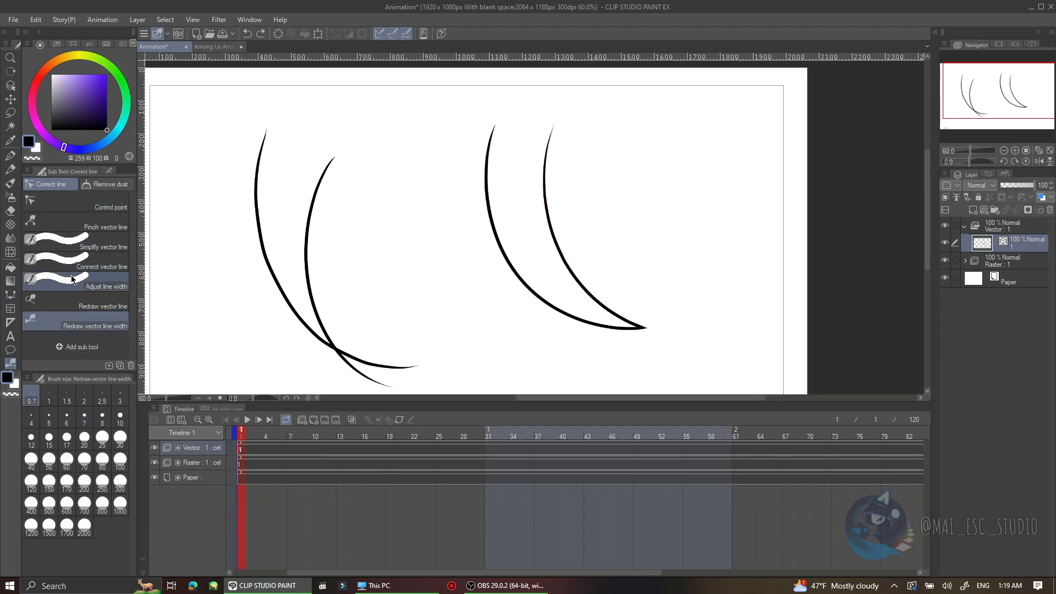
{"action": "left_click", "coordinate": [87, 249]}
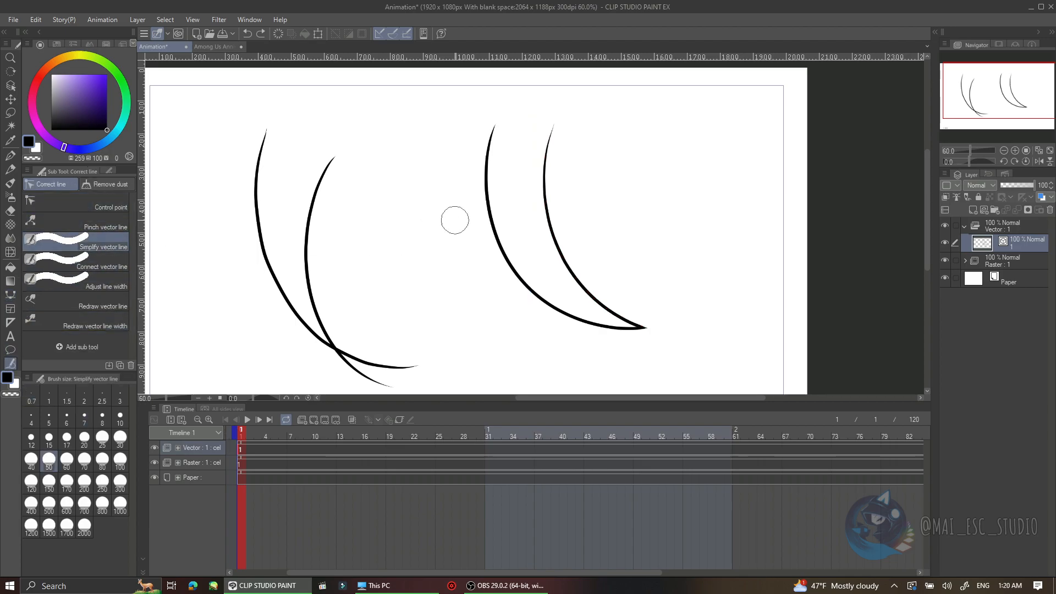
{"action": "left_click", "coordinate": [84, 527]}
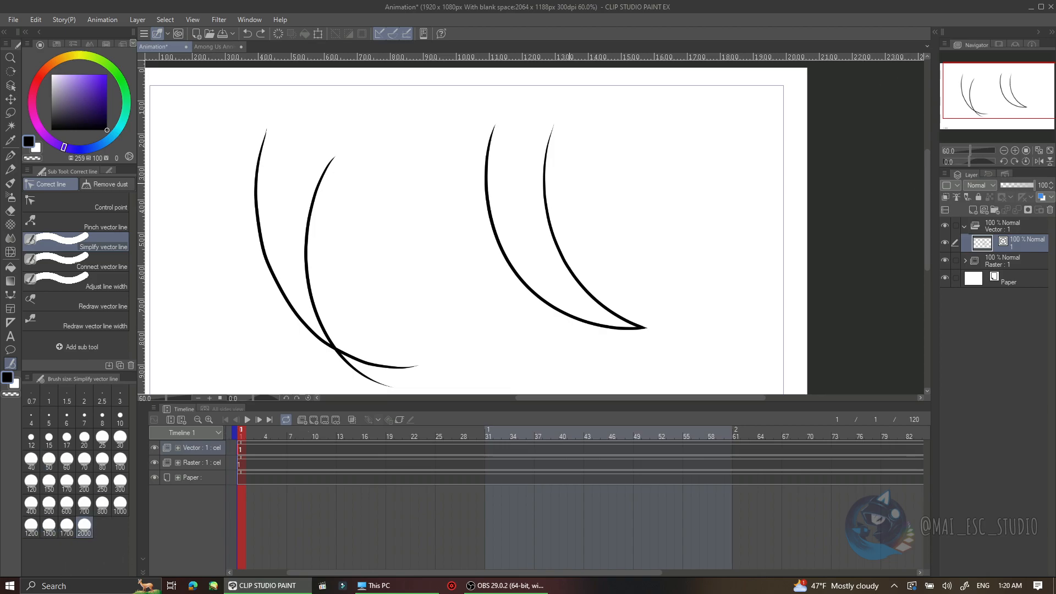
{"action": "left_click", "coordinate": [120, 505]}
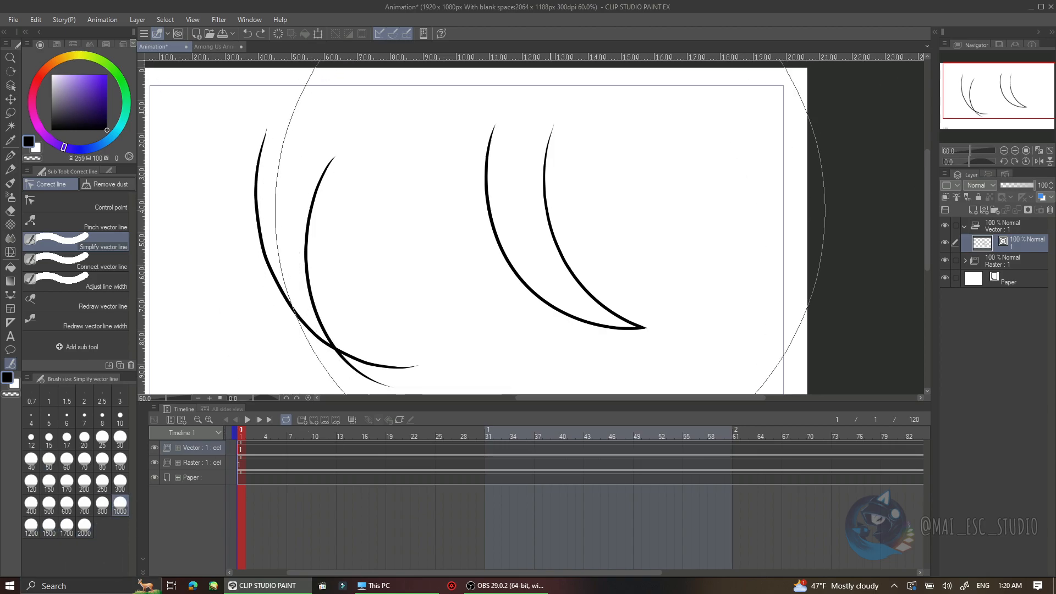
{"action": "left_click", "coordinate": [120, 482]}
{"action": "left_click_drag", "start_coordinate": [512, 150], "coordinate": [662, 360]}
Select the simplified right-hand vector stroke and shift its middle control points slightly to adjust the curve
{"action": "left_click", "coordinate": [556, 246], "text": "ctrl"}
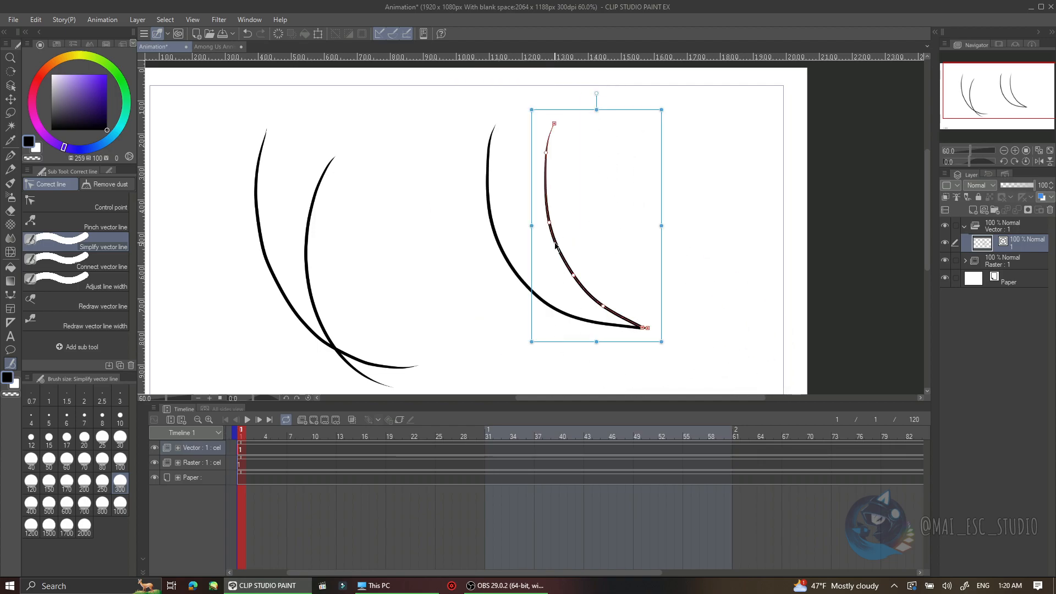
{"action": "left_click_drag", "start_coordinate": [551, 225], "coordinate": [549, 224]}
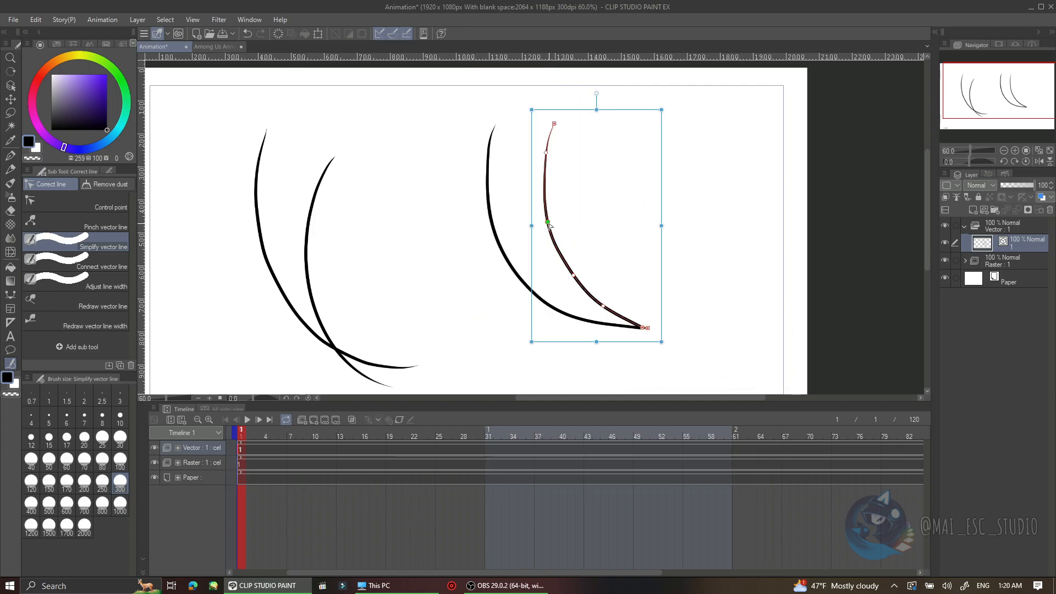
{"action": "left_click", "coordinate": [572, 276]}
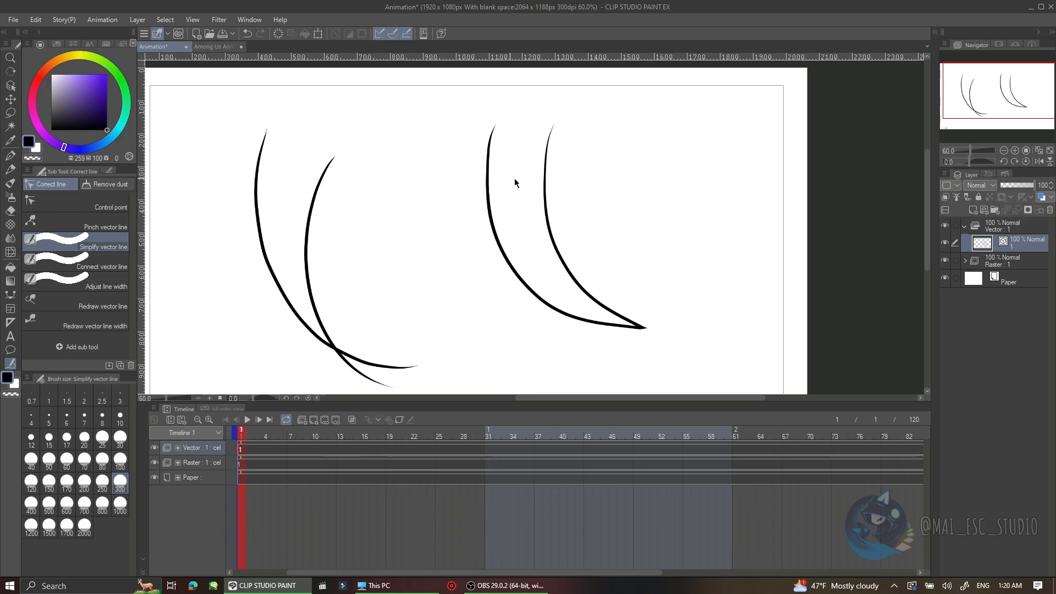
{"action": "left_click", "coordinate": [557, 219]}
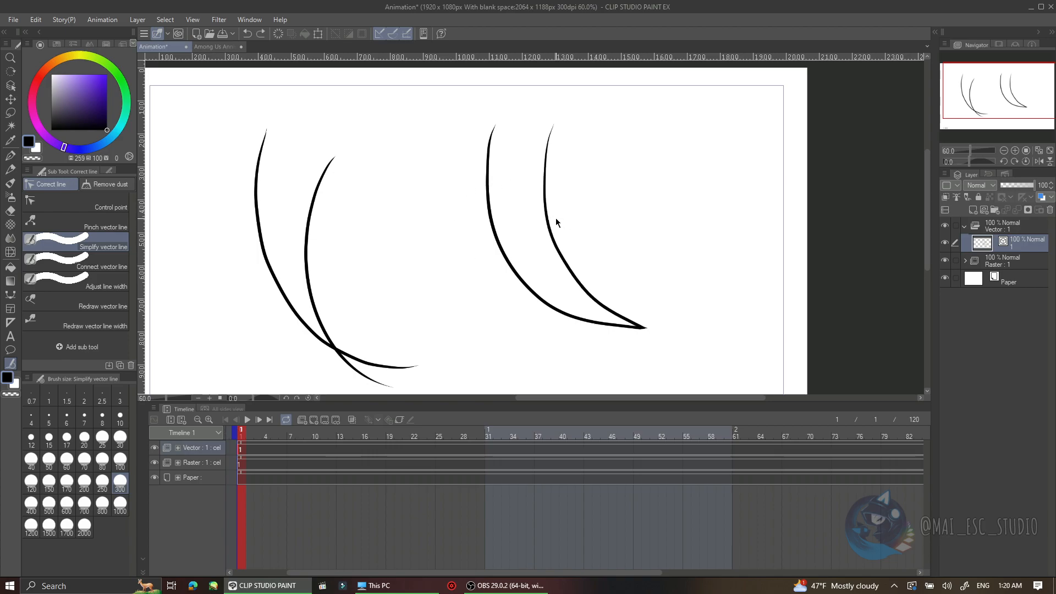
{"action": "left_click_drag", "start_coordinate": [554, 216], "coordinate": [547, 237]}
Set the brush size to 30 and undo the simplification and control point edits, keeping the raster strokes' nudge
{"action": "left_click", "coordinate": [120, 440]}
{"action": "key", "text": "ctrl+z"}
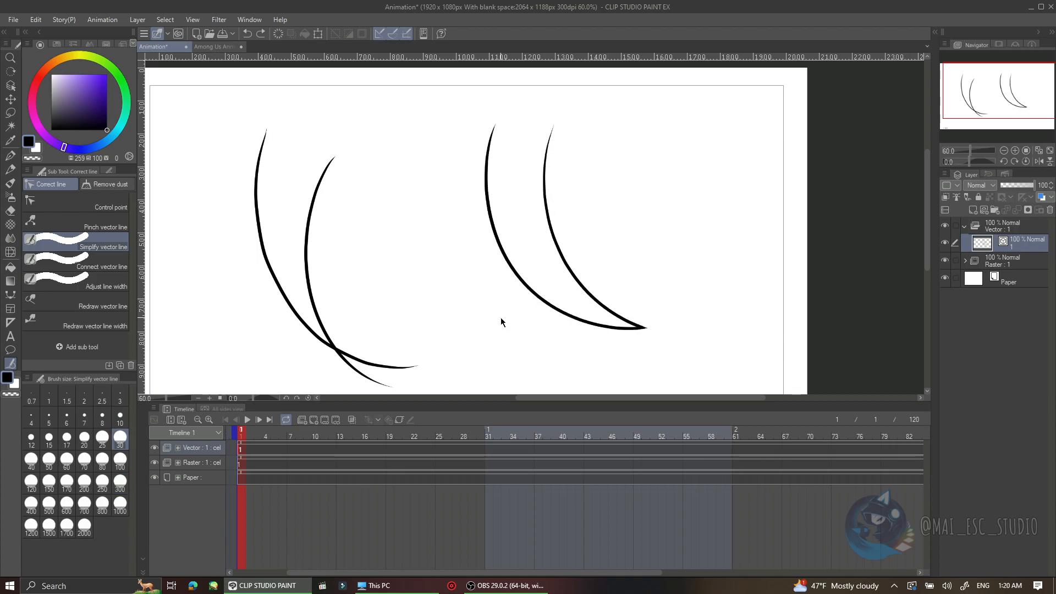
{"action": "key", "text": "ctrl+z"}
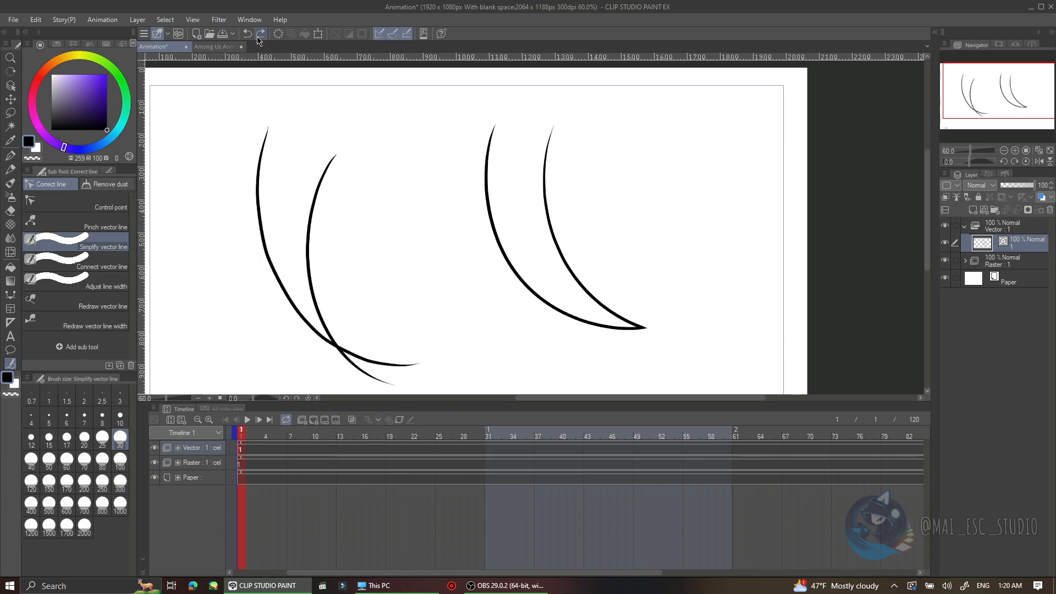
{"action": "left_click", "coordinate": [260, 36]}
Check the right-hand vector stroke's control points, then switch to Pinch vector line and open its tool properties
{"action": "left_click", "coordinate": [558, 253], "text": "ctrl"}
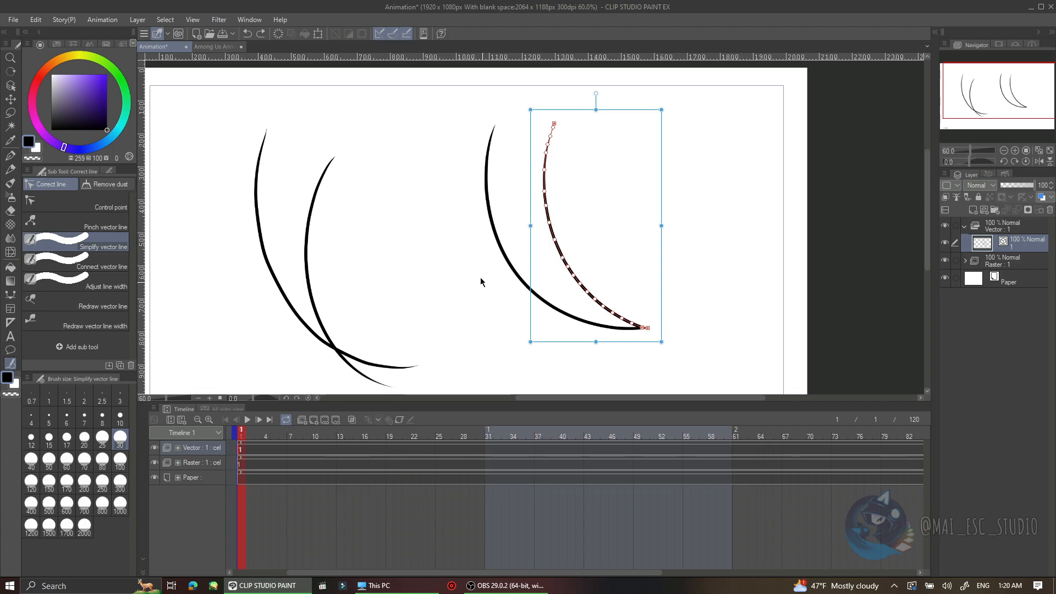
{"action": "left_click", "coordinate": [91, 228]}
{"action": "left_click", "coordinate": [109, 171]}
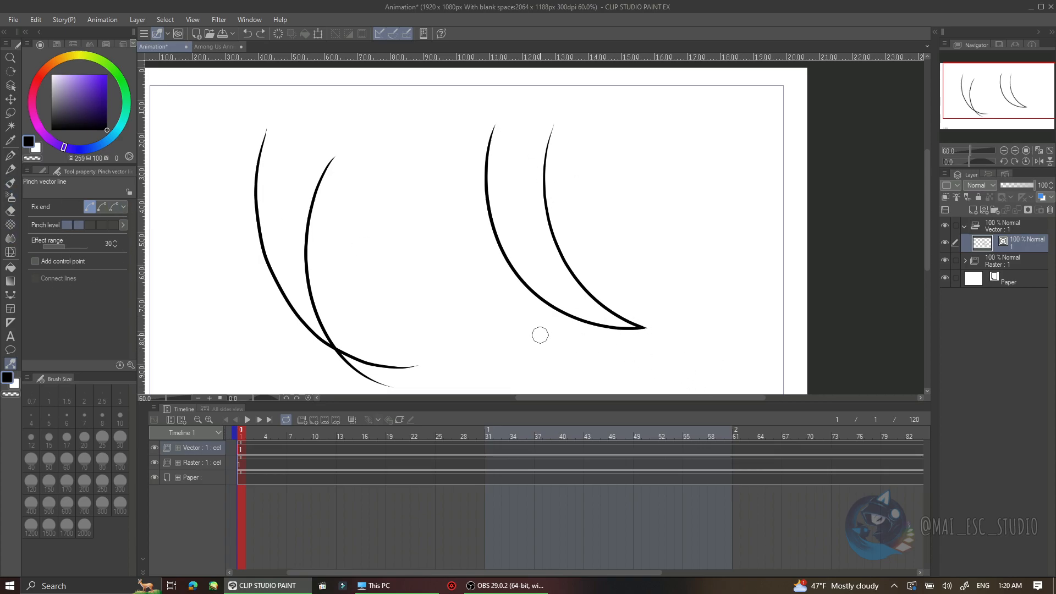
Look through the Remove dust sub tool group, then return to the Pinch vector line properties under Correct line
{"action": "left_click", "coordinate": [40, 171]}
{"action": "left_click", "coordinate": [97, 187]}
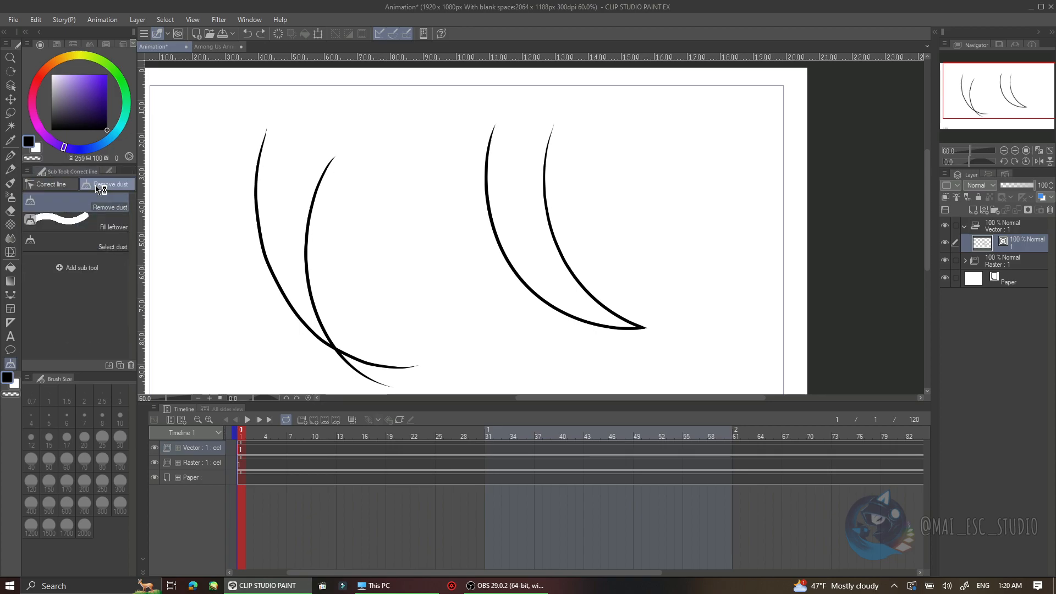
{"action": "left_click", "coordinate": [50, 183]}
{"action": "left_click", "coordinate": [112, 173]}
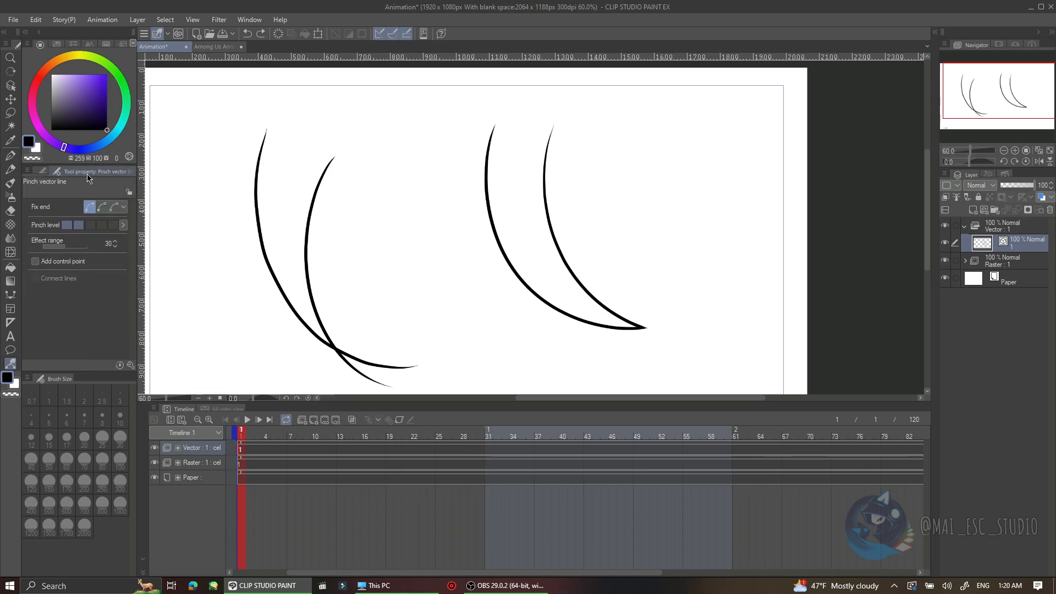
Look up the workspace options for resetting the layout to default without applying any
{"action": "left_click", "coordinate": [252, 20]}
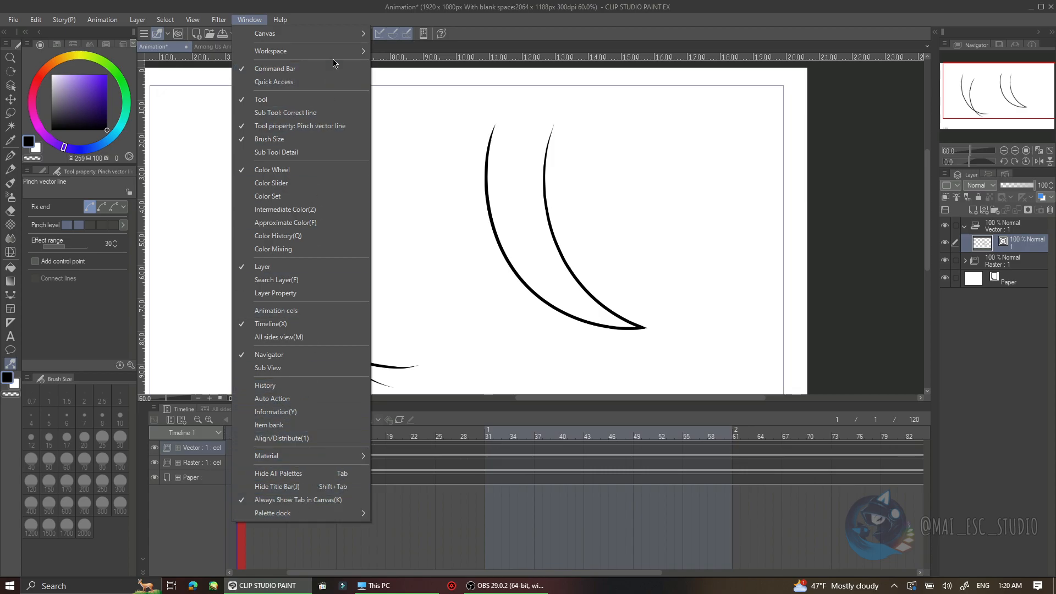
{"action": "mouse_move", "coordinate": [328, 54]}
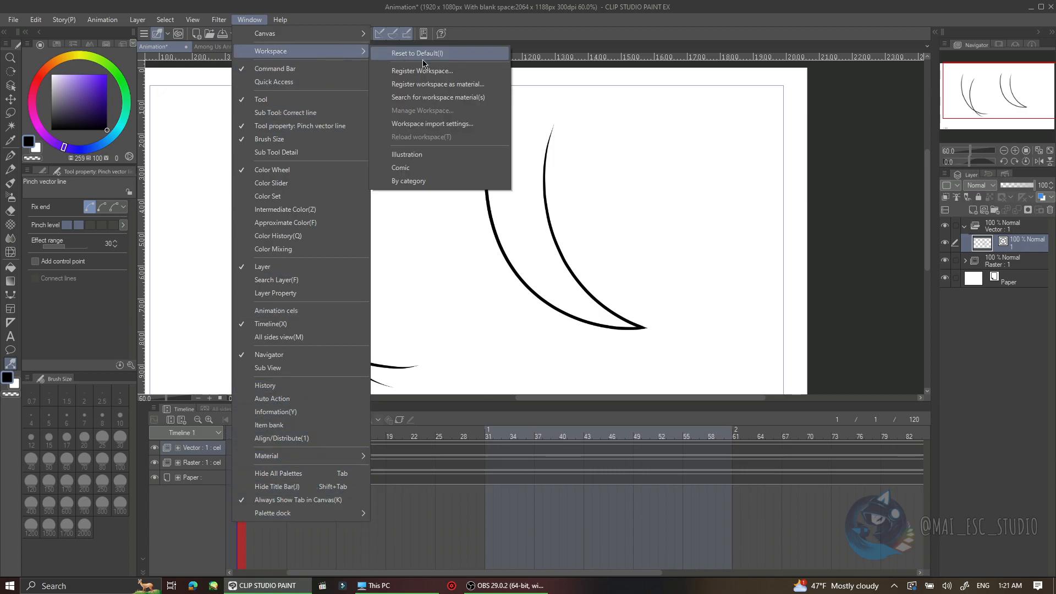
{"action": "left_click", "coordinate": [248, 22]}
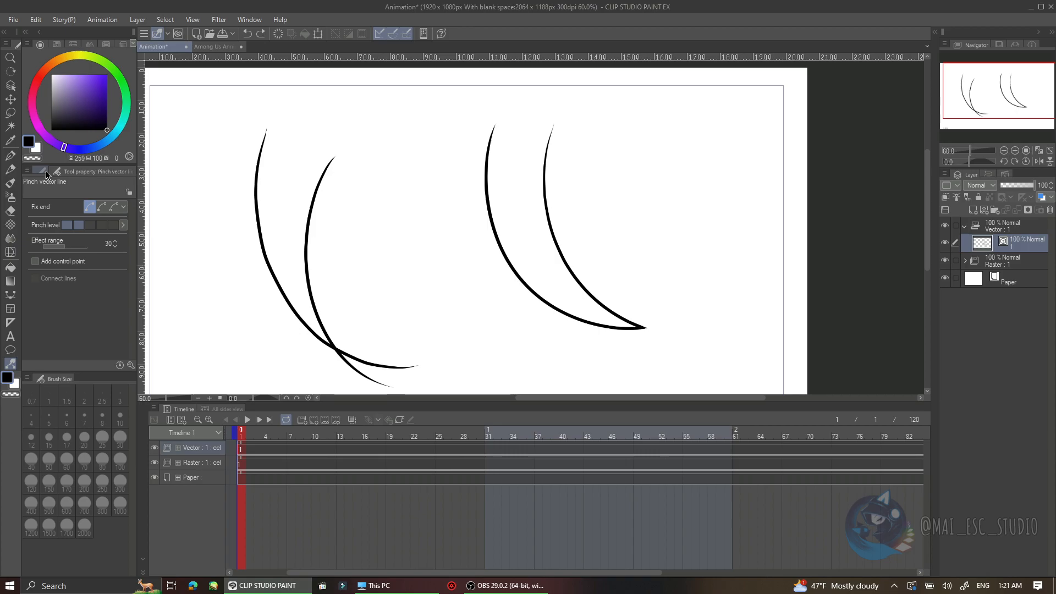
Set the Pinch vector line effect range to 65 and enable Add control point
{"action": "left_click", "coordinate": [71, 249]}
{"action": "left_click_drag", "start_coordinate": [71, 246], "coordinate": [70, 246]}
{"action": "scroll", "coordinate": [537, 160], "scroll_direction": "up", "scroll_amount": 3}
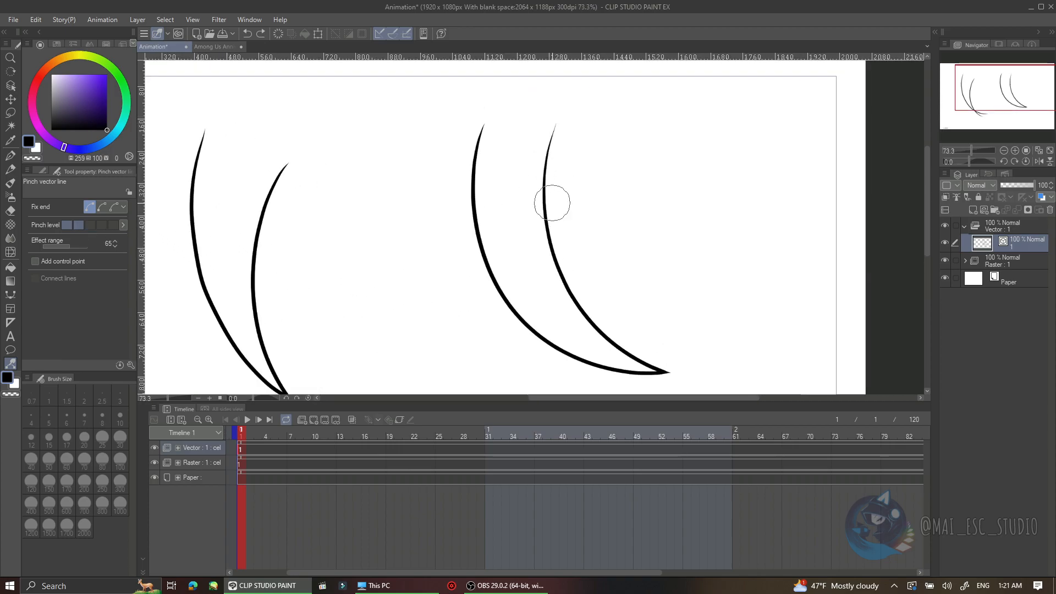
{"action": "scroll", "coordinate": [497, 127], "scroll_direction": "up", "scroll_amount": 1}
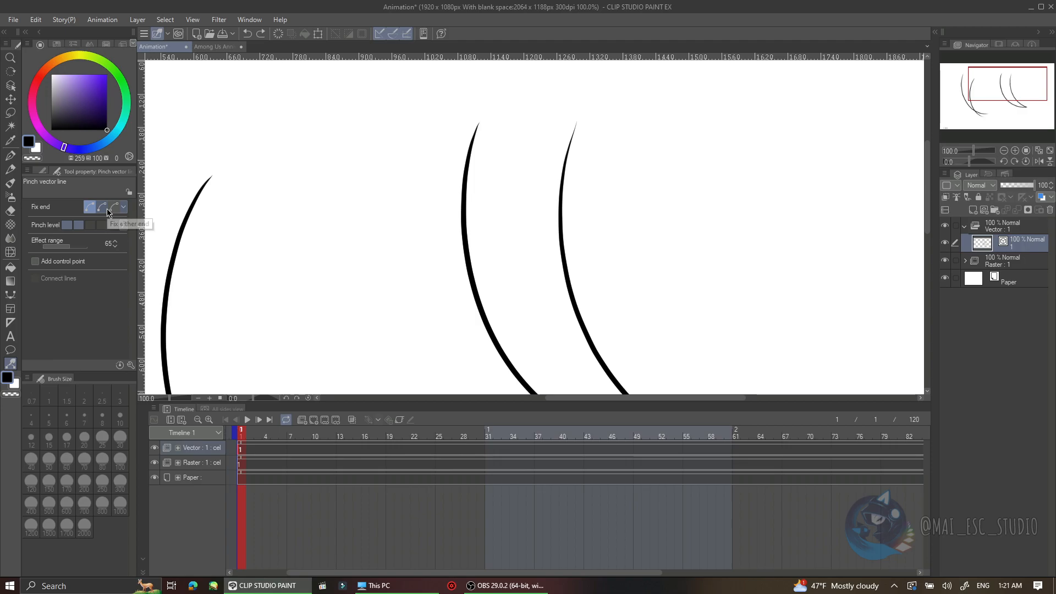
{"action": "left_click", "coordinate": [65, 267]}
Pinch the upper part of the left-hand vector stroke, then undo the pinches and the earlier raster nudge
{"action": "left_click_drag", "start_coordinate": [484, 128], "coordinate": [459, 200]}
{"action": "mouse_move", "coordinate": [466, 149]}
{"action": "left_mouse_down"}
{"action": "mouse_move", "coordinate": [479, 172]}
{"action": "mouse_move", "coordinate": [501, 164]}
{"action": "left_mouse_up"}
{"action": "key", "text": "ctrl+z"}
{"action": "key", "text": "ctrl+z"}
{"action": "key", "text": "ctrl+z"}
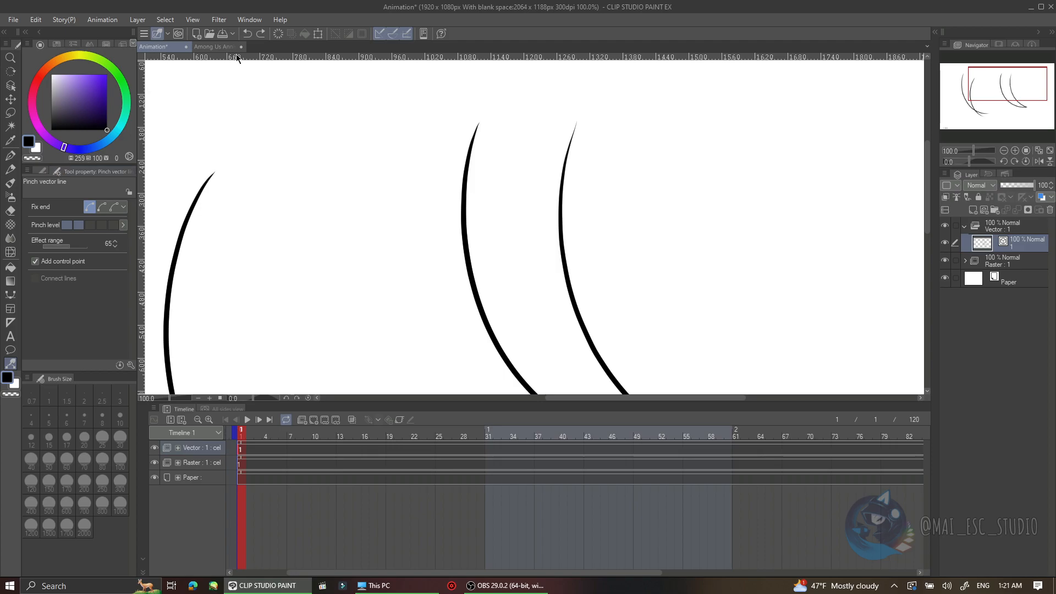
Thin a section of the left-hand vector stroke's upper part using Redraw vector line width at brush size 0.7
{"action": "left_click", "coordinate": [44, 171]}
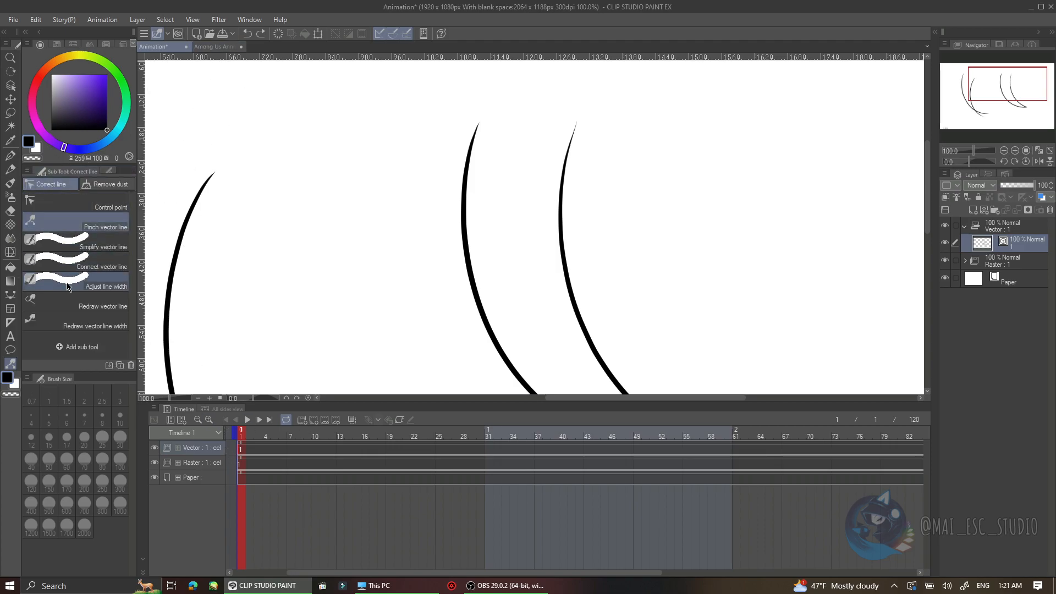
{"action": "left_click", "coordinate": [72, 325]}
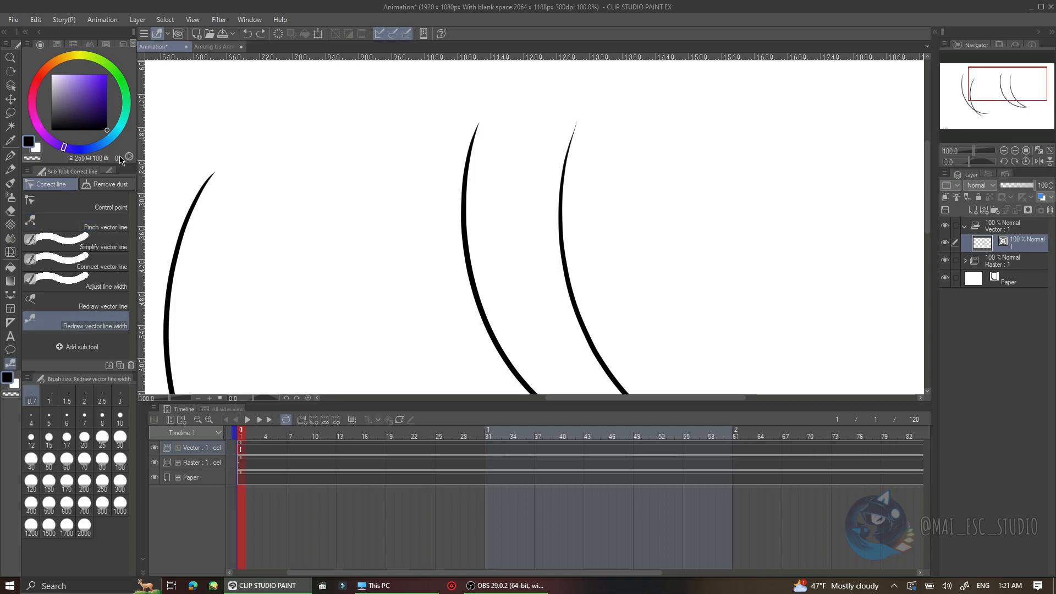
{"action": "left_click", "coordinate": [109, 171]}
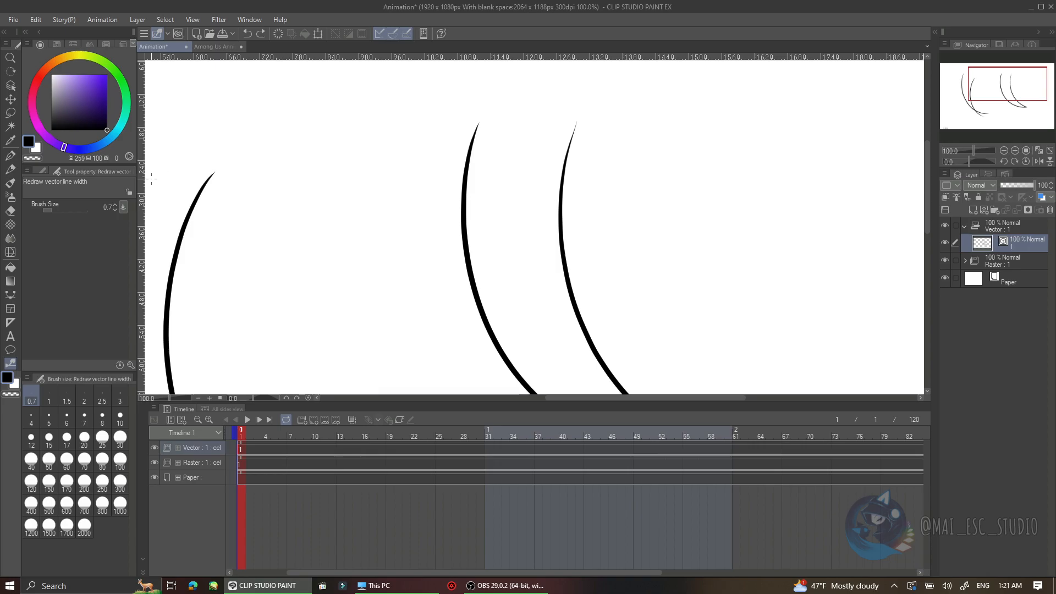
{"action": "scroll", "coordinate": [471, 205], "scroll_direction": "down", "scroll_amount": 4}
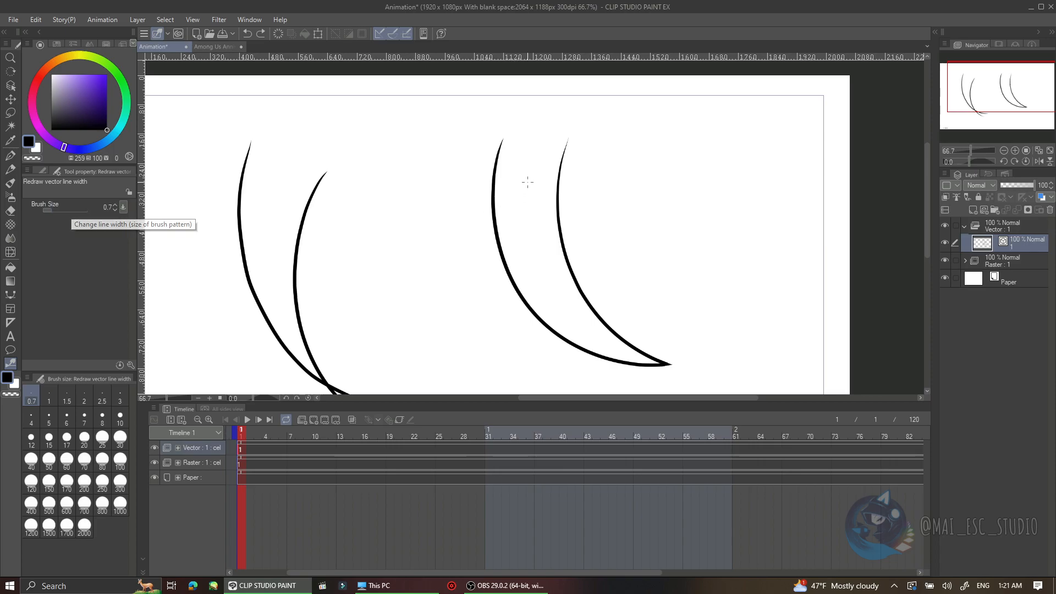
{"action": "scroll", "coordinate": [507, 165], "scroll_direction": "up", "scroll_amount": 4}
{"action": "mouse_move", "coordinate": [483, 224]}
{"action": "left_mouse_down"}
{"action": "mouse_move", "coordinate": [477, 176]}
{"action": "mouse_move", "coordinate": [482, 255]}
{"action": "left_mouse_up"}
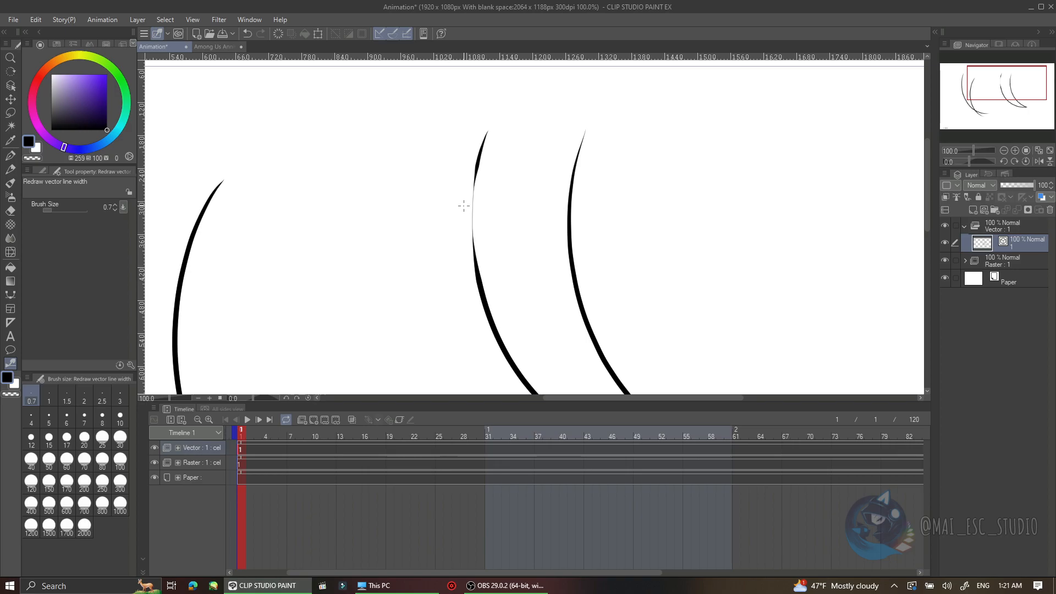
Thicken sections of the left-hand vector stroke with Redraw vector line width at brush size 153.4, then undo the thickening
{"action": "left_click", "coordinate": [76, 209]}
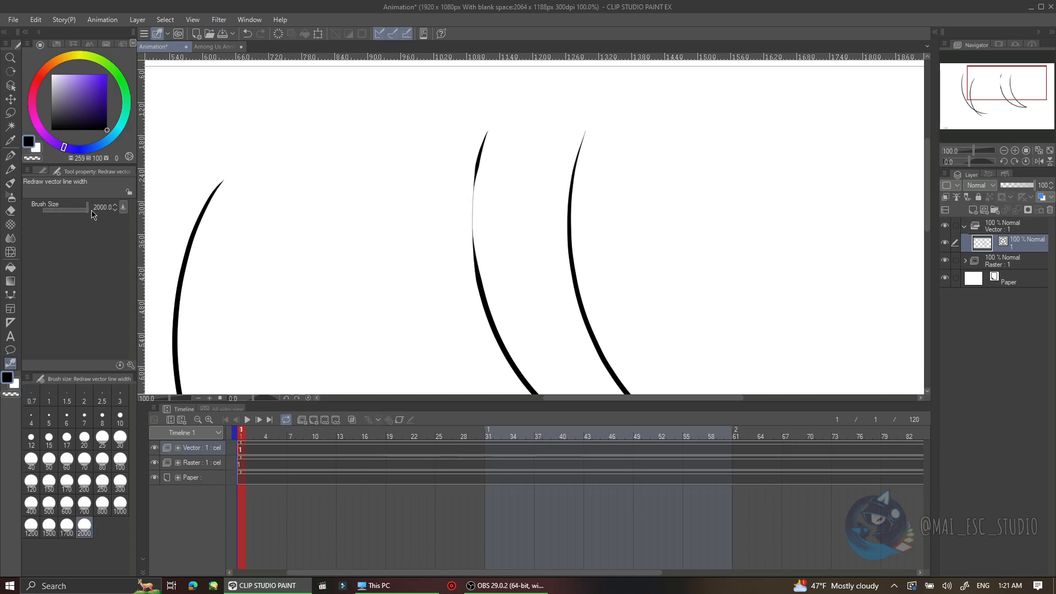
{"action": "mouse_move", "coordinate": [461, 221]}
{"action": "left_mouse_down"}
{"action": "mouse_move", "coordinate": [507, 226]}
{"action": "mouse_move", "coordinate": [490, 235]}
{"action": "left_mouse_up"}
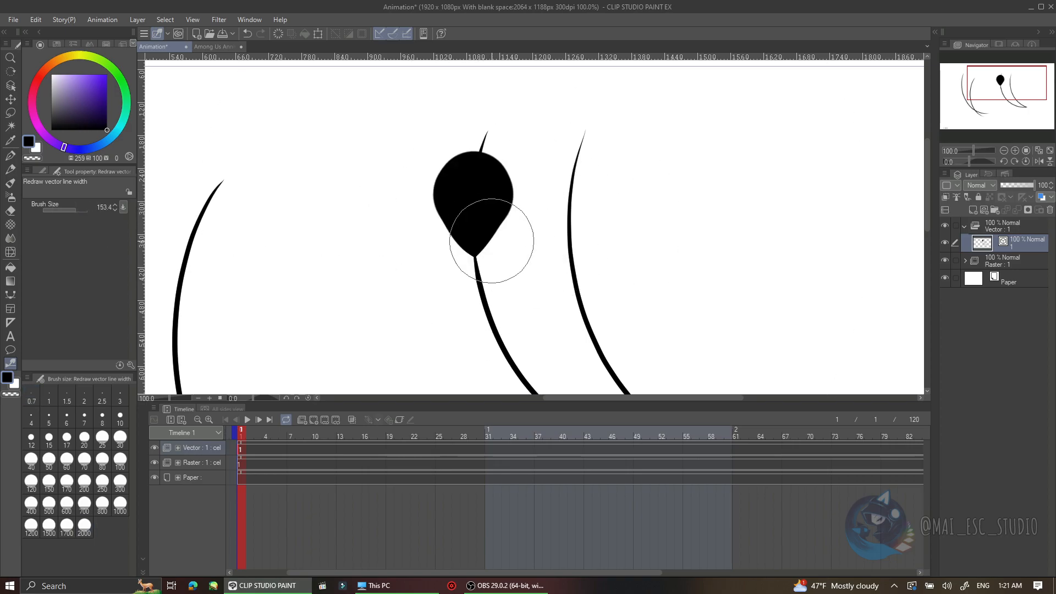
{"action": "left_click_drag", "start_coordinate": [483, 292], "coordinate": [478, 333]}
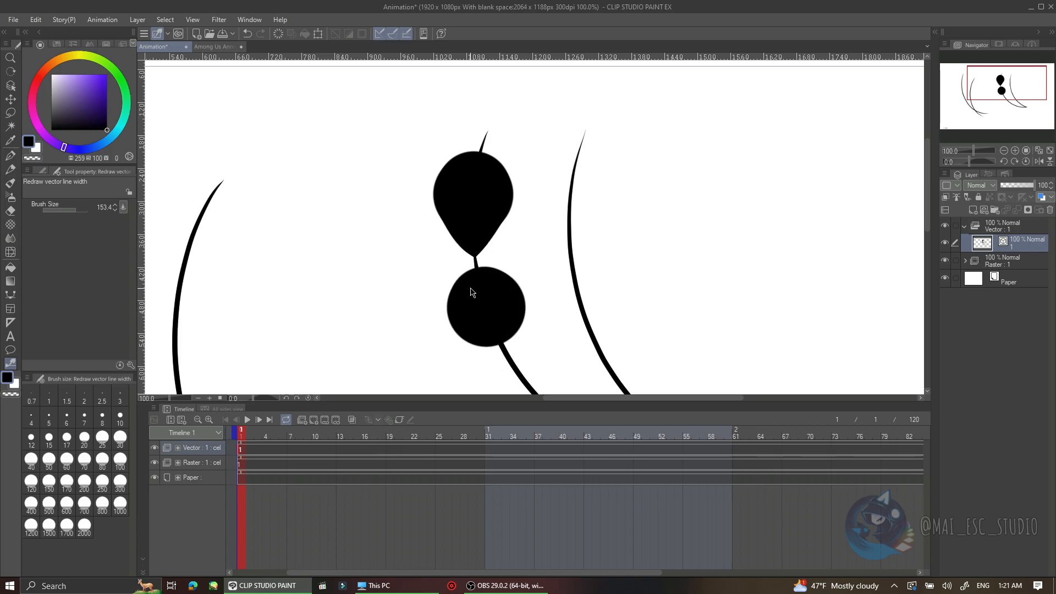
{"action": "key", "text": "ctrl+z"}
{"action": "left_click", "coordinate": [475, 194], "text": "ctrl"}
{"action": "mouse_move", "coordinate": [476, 193]}
{"action": "left_mouse_down"}
{"action": "mouse_move", "coordinate": [389, 190]}
{"action": "mouse_move", "coordinate": [572, 190]}
{"action": "mouse_move", "coordinate": [372, 200]}
{"action": "mouse_move", "coordinate": [646, 200]}
{"action": "mouse_move", "coordinate": [458, 199]}
{"action": "left_mouse_up"}
{"action": "key", "text": "ctrl+z"}
{"action": "key", "text": "ctrl+z"}
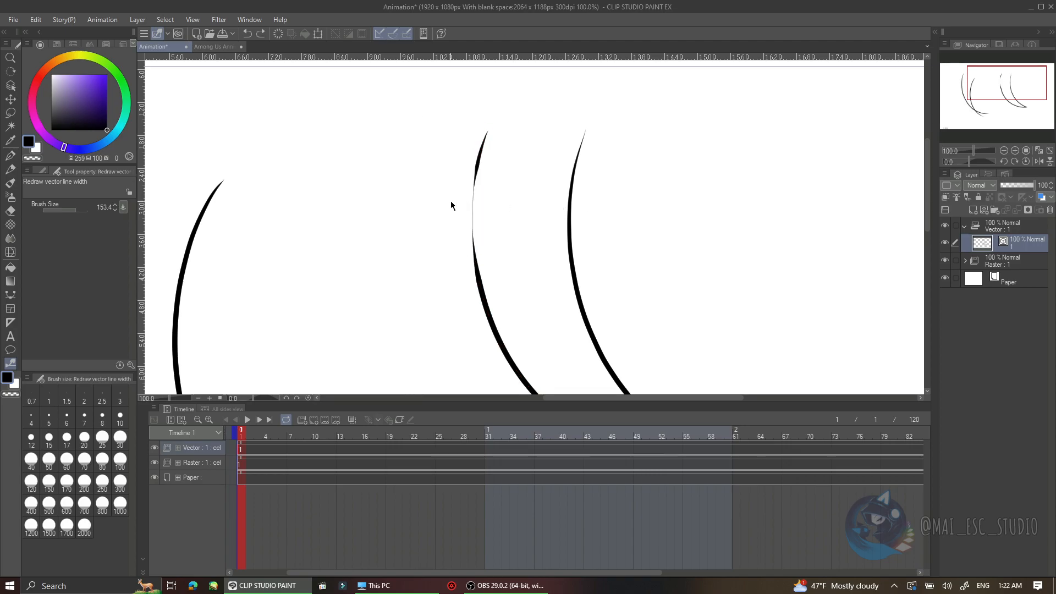
Set the Redraw vector line width brush size to 0.7 and undo the thinned section of the left-hand vector stroke
{"action": "left_click_drag", "start_coordinate": [60, 210], "coordinate": [53, 212]}
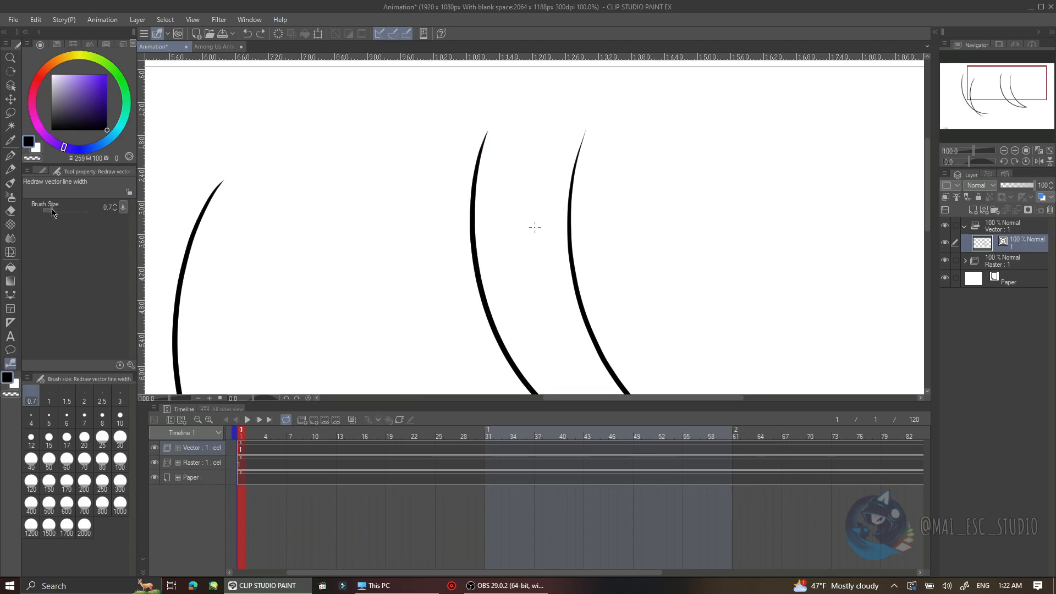
{"action": "scroll", "coordinate": [300, 113], "scroll_direction": "down", "scroll_amount": 3}
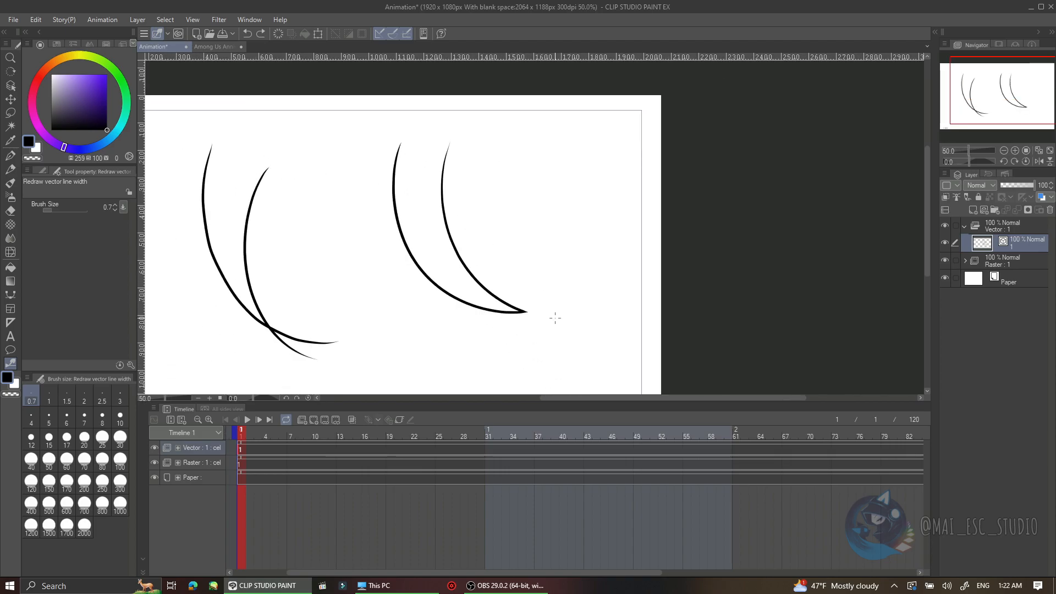
{"action": "scroll", "coordinate": [555, 318], "scroll_direction": "up", "scroll_amount": 1}
{"action": "scroll", "coordinate": [541, 317], "scroll_direction": "up", "scroll_amount": 3}
{"action": "scroll", "coordinate": [526, 340], "scroll_direction": "down", "scroll_amount": 5}
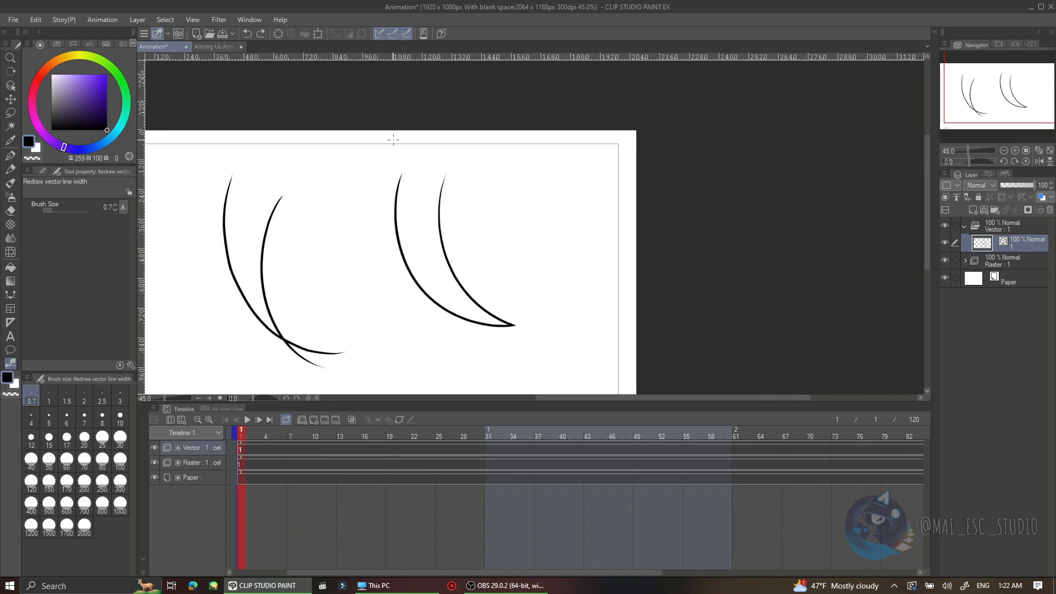
{"action": "scroll", "coordinate": [397, 155], "scroll_direction": "up", "scroll_amount": 2}
{"action": "scroll", "coordinate": [402, 193], "scroll_direction": "up", "scroll_amount": 2}
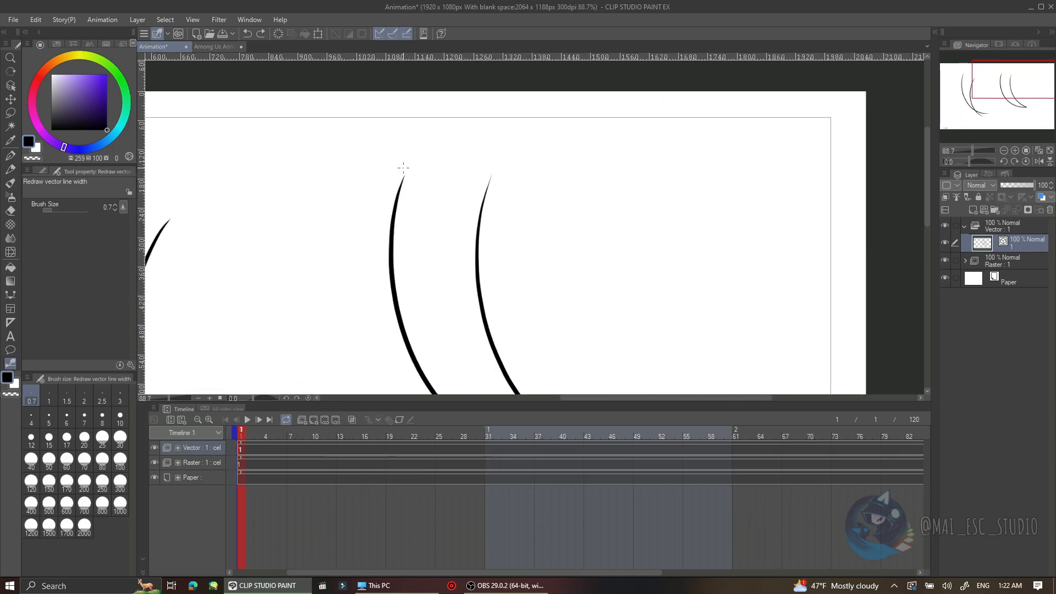
{"action": "scroll", "coordinate": [457, 179], "scroll_direction": "down", "scroll_amount": 3}
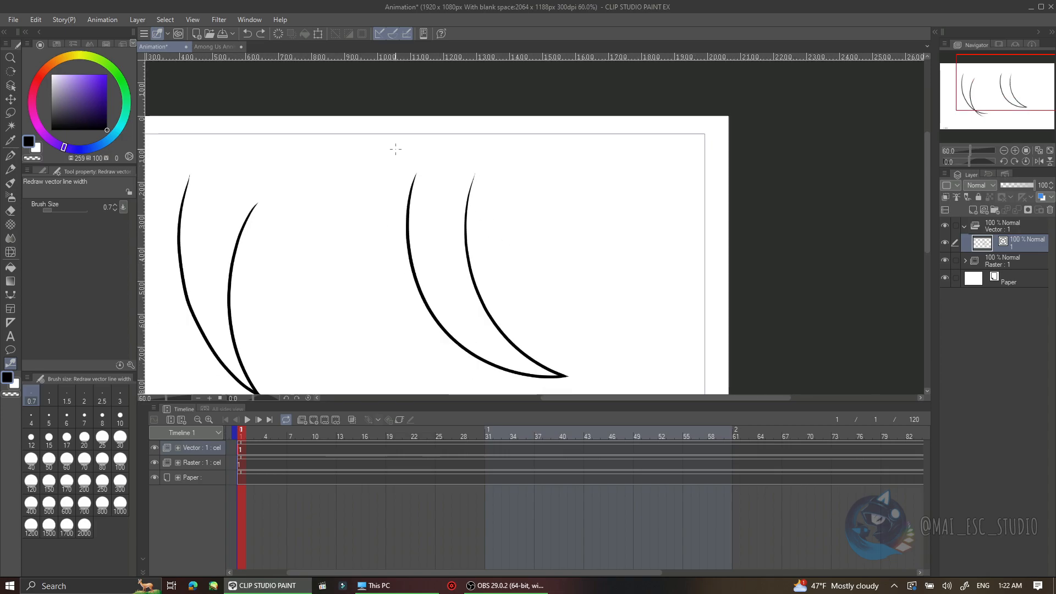
Thin the left-hand vector stroke from its upper tip downward with Redraw vector line width, then undo it
{"action": "scroll", "coordinate": [418, 173], "scroll_direction": "up", "scroll_amount": 5}
{"action": "scroll", "coordinate": [429, 192], "scroll_direction": "up", "scroll_amount": 2}
{"action": "left_click", "coordinate": [411, 181], "text": "ctrl"}
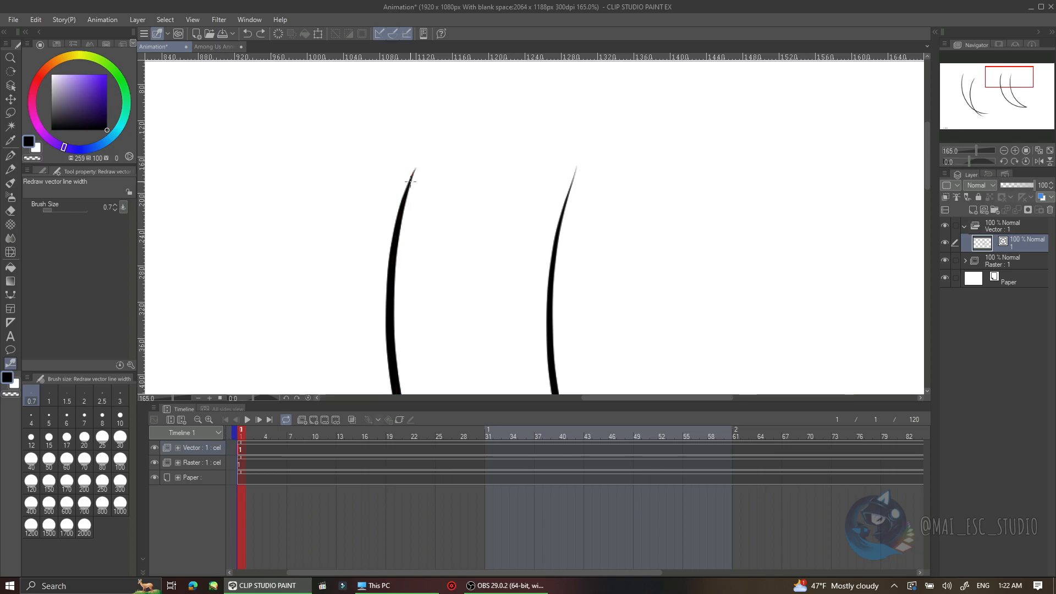
{"action": "left_click", "coordinate": [411, 183]}
{"action": "left_click", "coordinate": [409, 187], "text": "ctrl"}
{"action": "left_click_drag", "start_coordinate": [414, 167], "coordinate": [405, 322]}
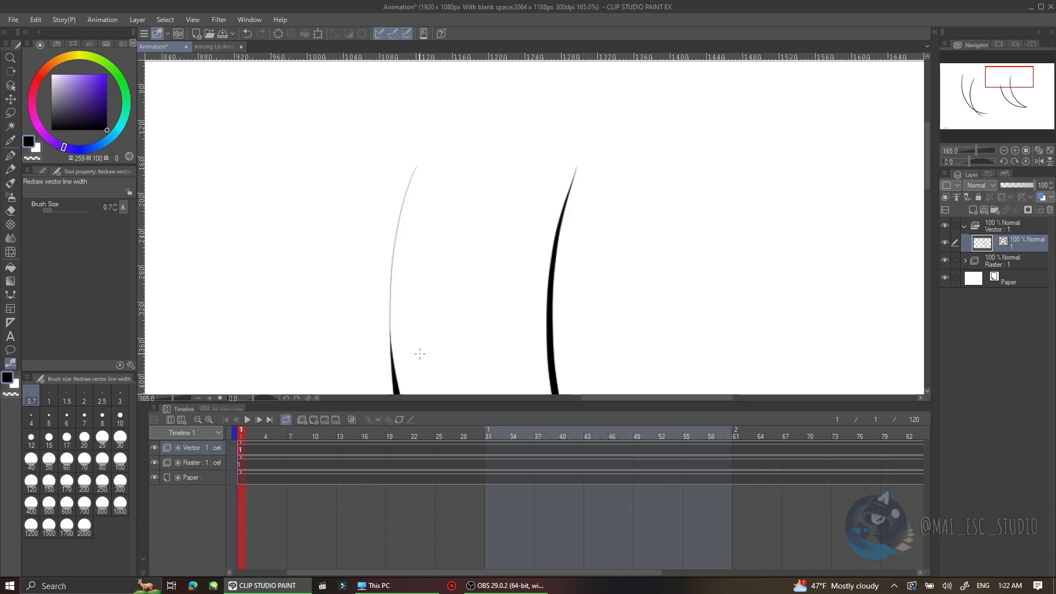
{"action": "key", "text": "ctrl+z"}
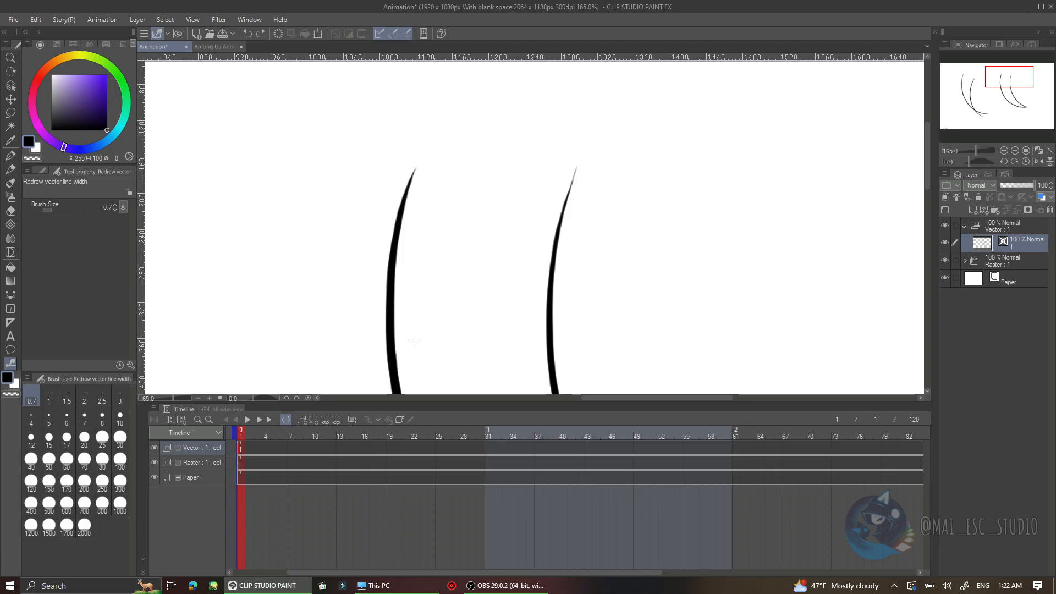
{"action": "scroll", "coordinate": [512, 190], "scroll_direction": "down", "scroll_amount": 5}
{"action": "scroll", "coordinate": [500, 172], "scroll_direction": "down", "scroll_amount": 2}
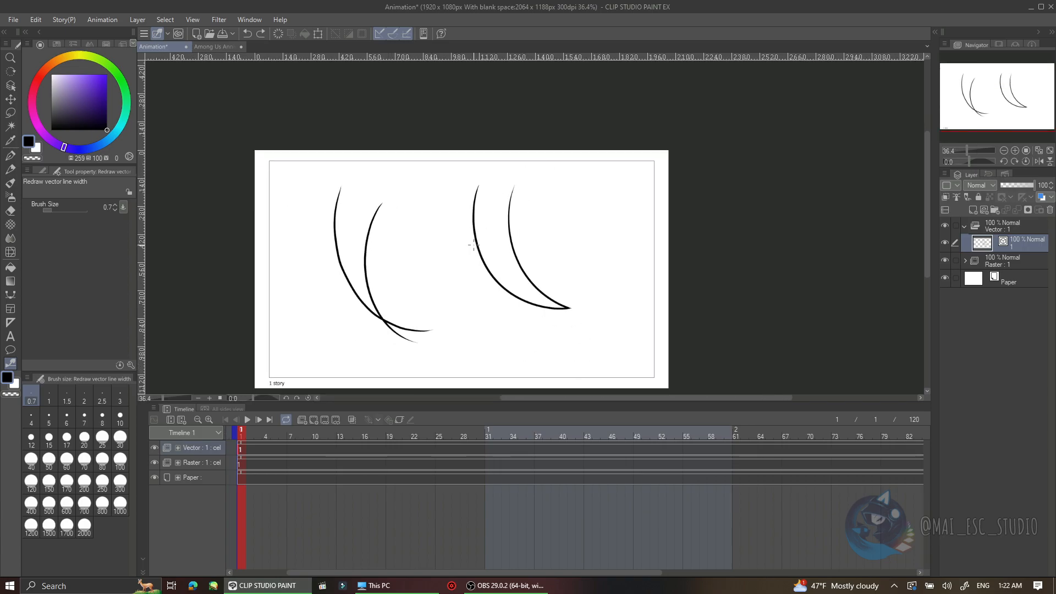
{"action": "scroll", "coordinate": [377, 341], "scroll_direction": "up", "scroll_amount": 2}
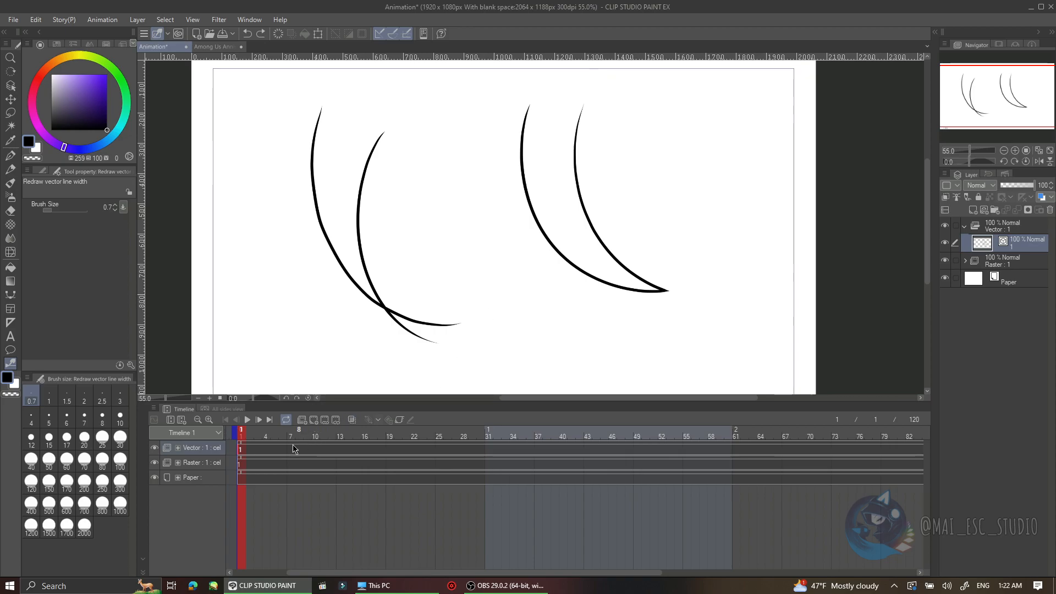
Add a new cel at frame 4 on the Vector track, then replace the Raster folder's cel with a new vector layer
{"action": "left_click", "coordinate": [267, 450]}
{"action": "left_click", "coordinate": [312, 422]}
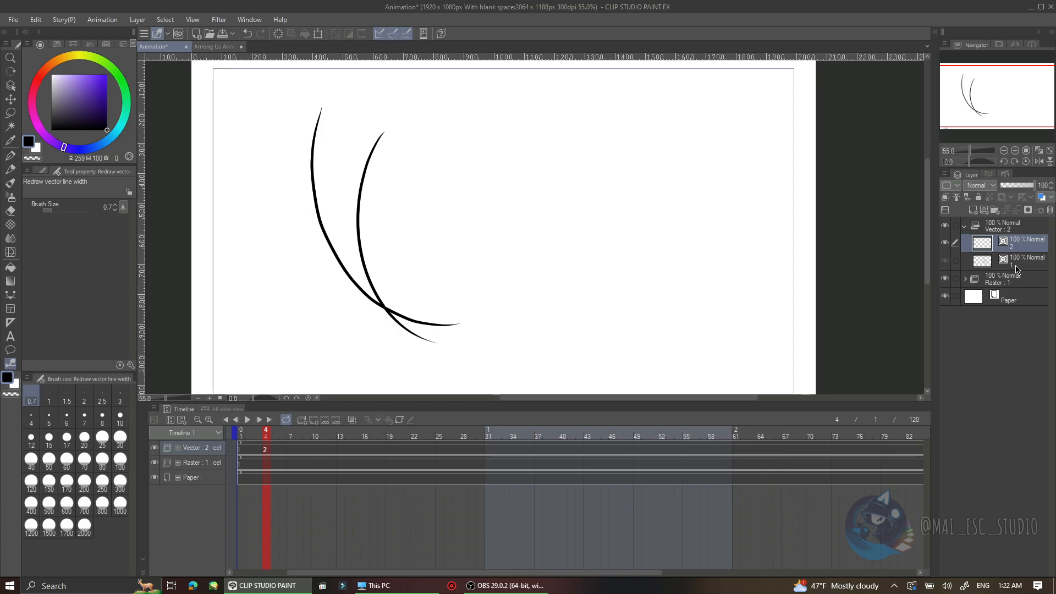
{"action": "left_click", "coordinate": [967, 279]}
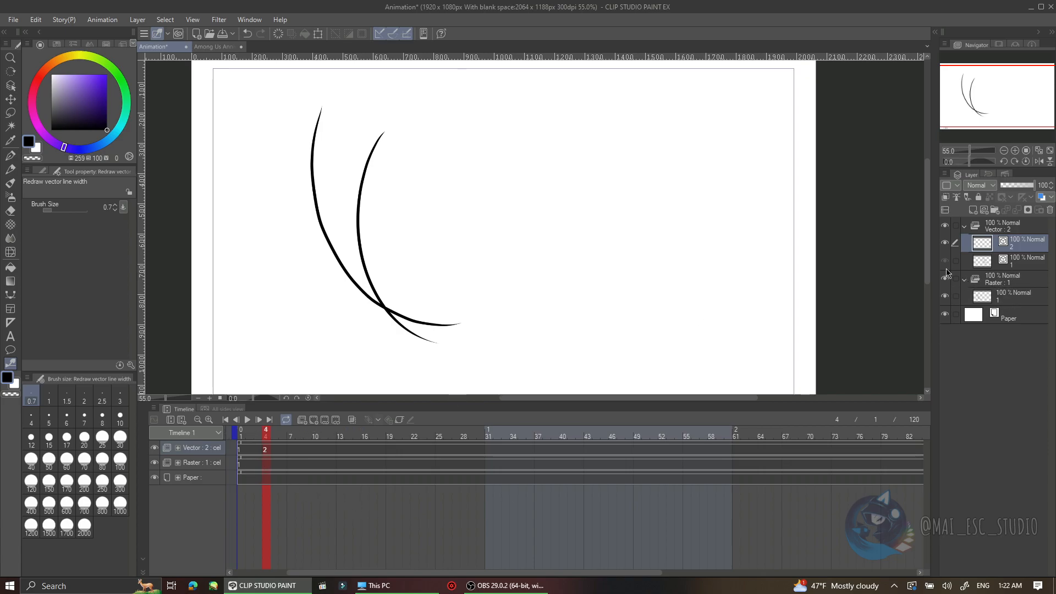
{"action": "left_click", "coordinate": [1002, 300]}
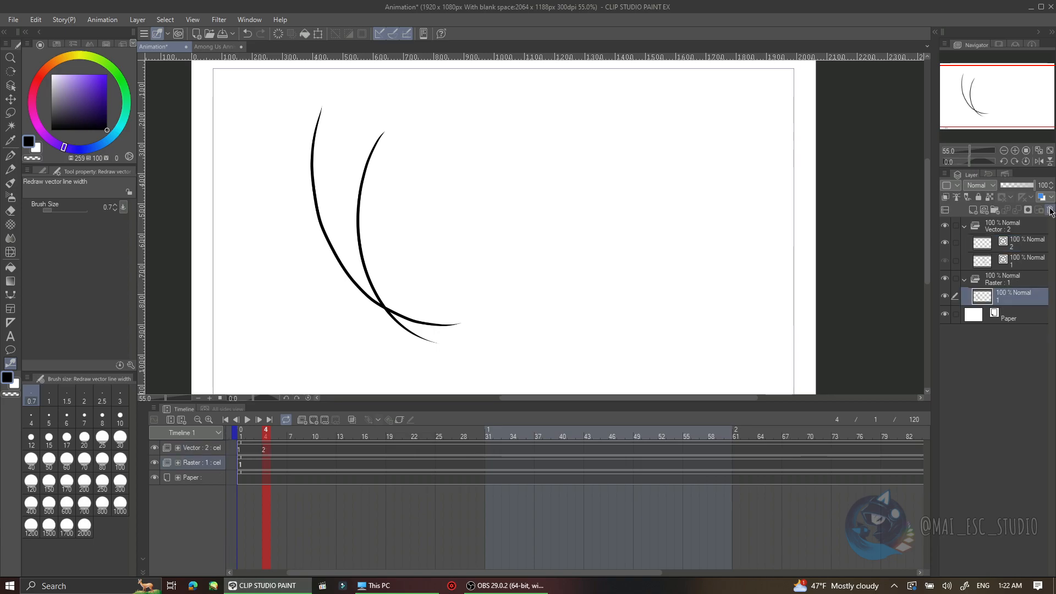
{"action": "left_click", "coordinate": [1050, 211]}
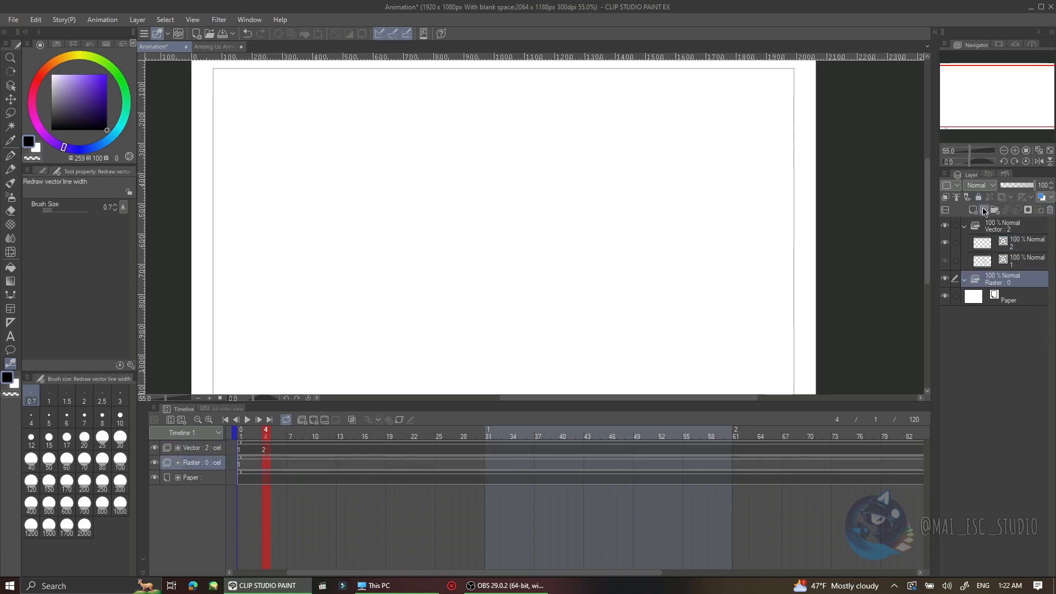
{"action": "left_click", "coordinate": [984, 212]}
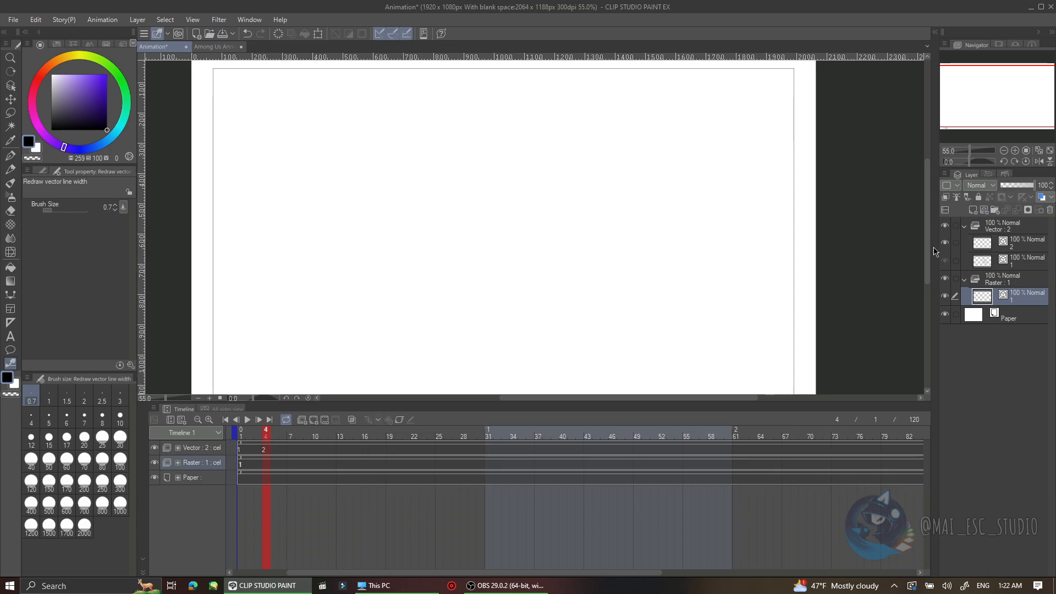
Draw a test stroke at frame 1 on the Raster folder's new vector layer and erase across it with the Hard eraser
{"action": "left_click", "coordinate": [244, 469]}
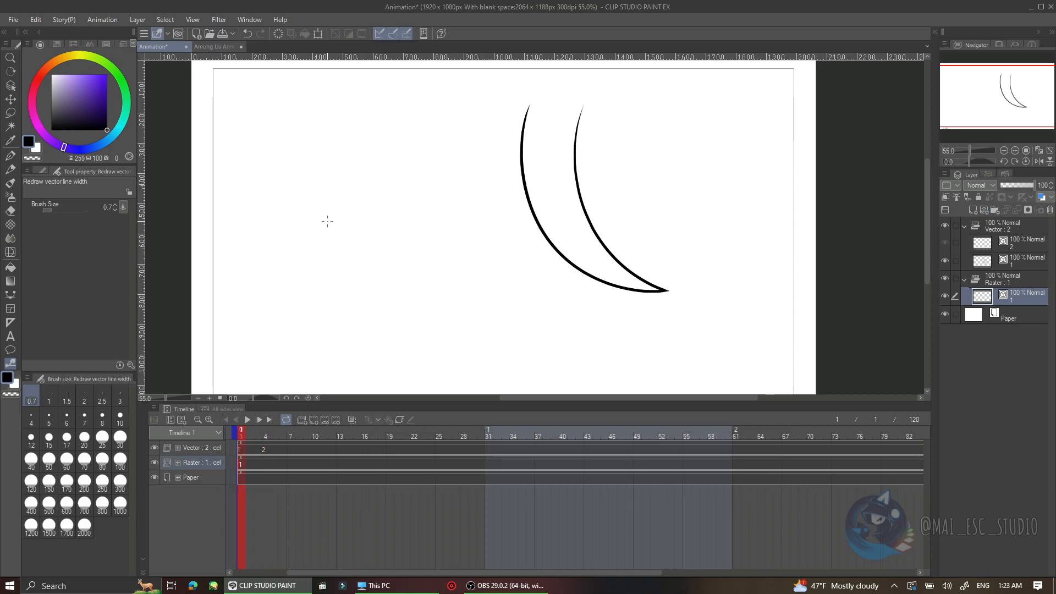
{"action": "left_click", "coordinate": [10, 156]}
{"action": "mouse_move", "coordinate": [297, 148]}
{"action": "left_mouse_down"}
{"action": "mouse_move", "coordinate": [419, 287]}
{"action": "mouse_move", "coordinate": [357, 273]}
{"action": "left_mouse_up"}
{"action": "left_click", "coordinate": [10, 210]}
{"action": "left_click_drag", "start_coordinate": [418, 287], "coordinate": [381, 279]}
Undo the test drawing, the layer replacement, the new Vector cel and the earlier erasing of the vector strokes' crossing ends
{"action": "key", "text": "ctrl+z"}
{"action": "key", "text": "ctrl+z"}
{"action": "key", "text": "ctrl+z"}
{"action": "key", "text": "ctrl+z"}
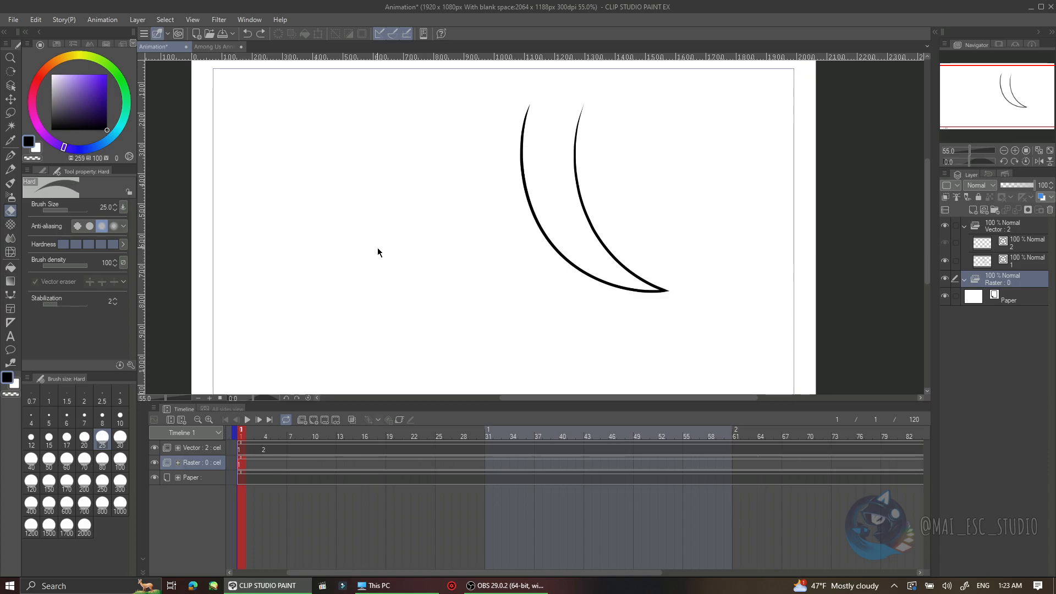
{"action": "key", "text": "ctrl+y"}
{"action": "key", "text": "ctrl+y"}
{"action": "key", "text": "ctrl+y"}
{"action": "key", "text": "ctrl+z"}
{"action": "key", "text": "ctrl+z"}
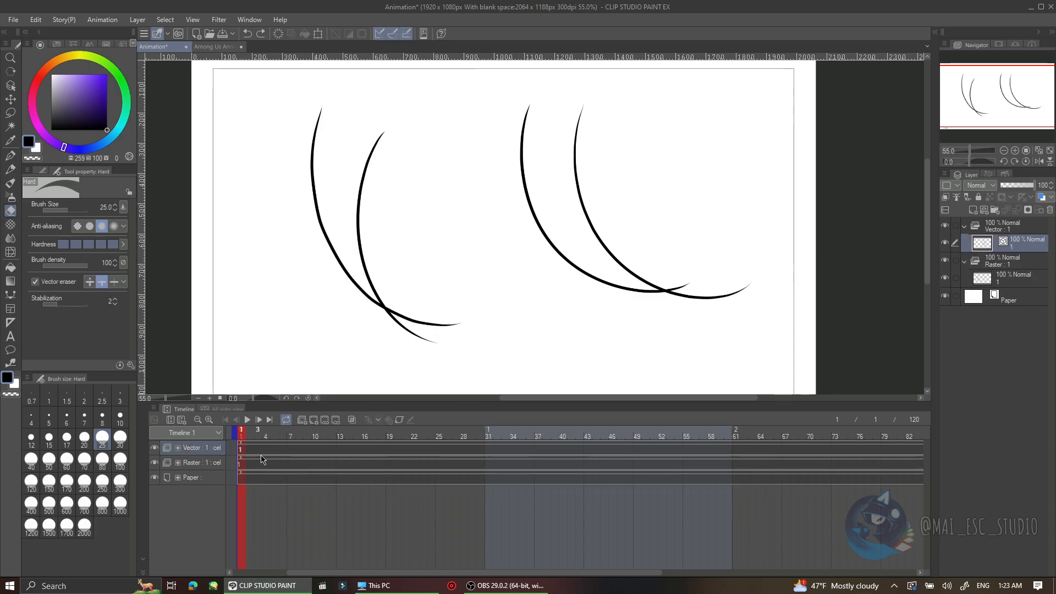
{"action": "left_click", "coordinate": [9, 297]}
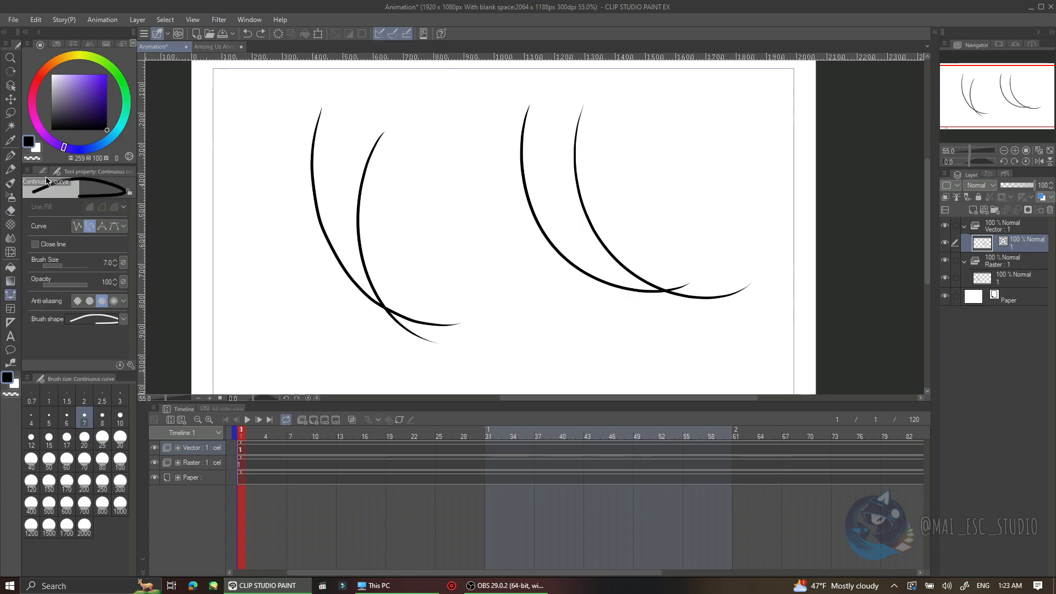
{"action": "left_click", "coordinate": [43, 171]}
{"action": "left_click", "coordinate": [492, 230]}
{"action": "key", "text": "Escape"}
{"action": "scroll", "coordinate": [545, 283], "scroll_direction": "up", "scroll_amount": 3}
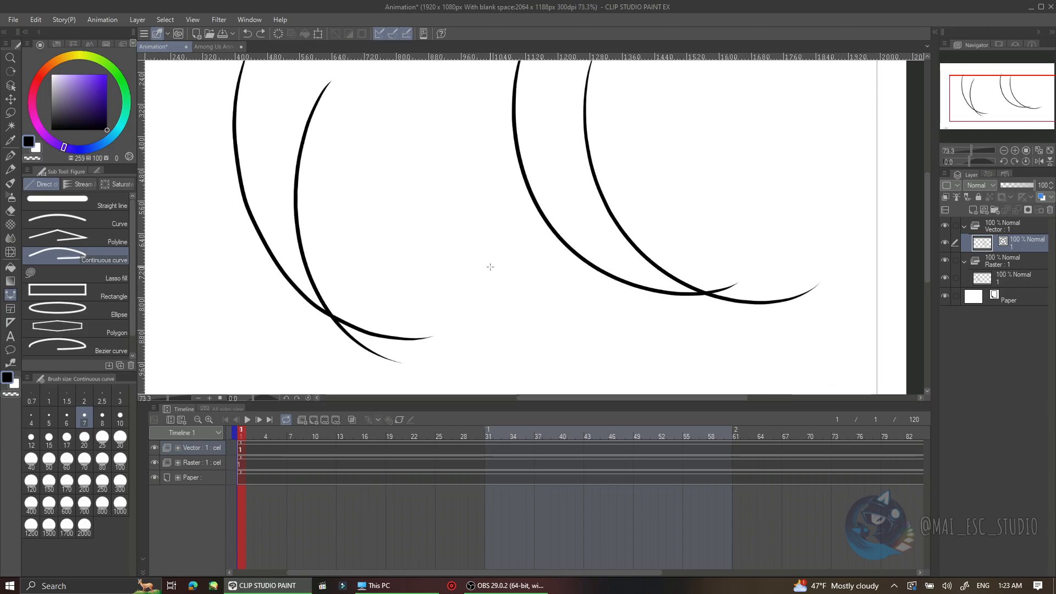
Draw freehand S-shaped and oval test strokes with the G-pen between the two stroke pairs, undoing each one
{"action": "key", "text": "p"}
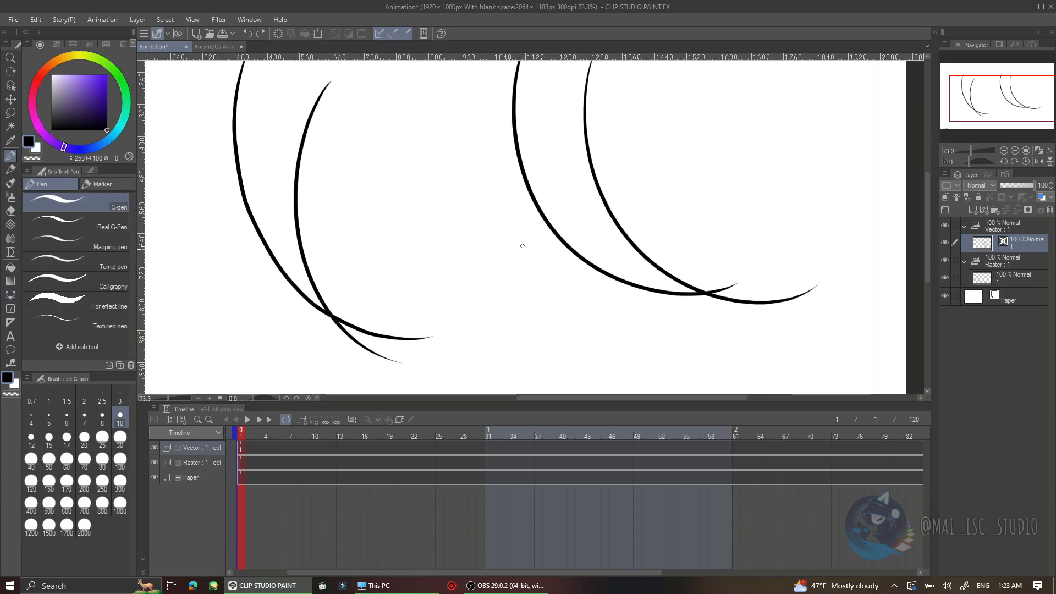
{"action": "mouse_move", "coordinate": [515, 227]}
{"action": "left_mouse_down"}
{"action": "mouse_move", "coordinate": [546, 283]}
{"action": "mouse_move", "coordinate": [544, 306]}
{"action": "left_mouse_up"}
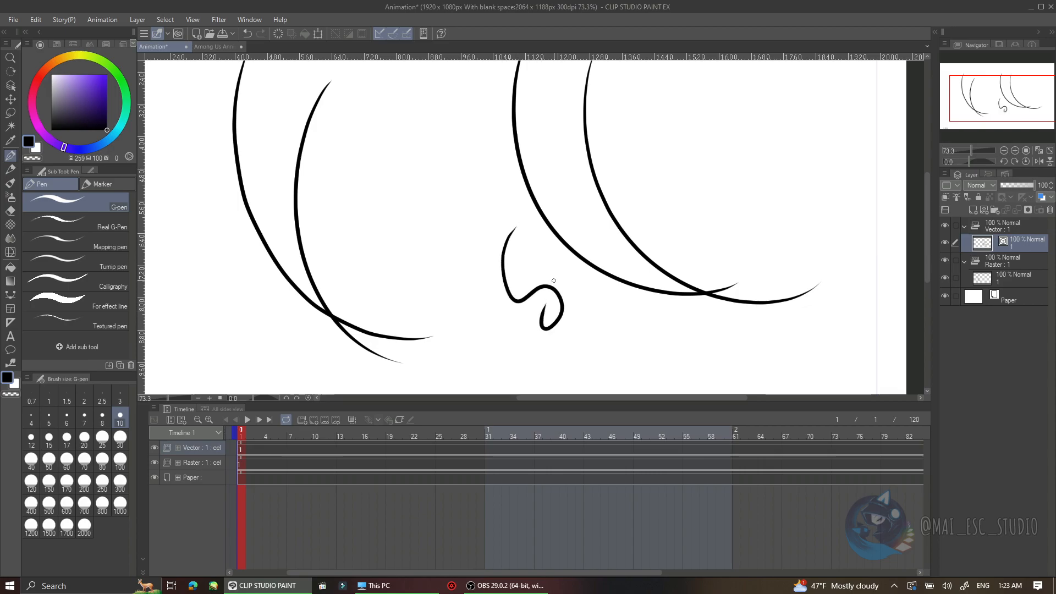
{"action": "key", "text": "ctrl+z"}
{"action": "mouse_move", "coordinate": [525, 245]}
{"action": "left_mouse_down"}
{"action": "mouse_move", "coordinate": [498, 292]}
{"action": "mouse_move", "coordinate": [503, 353]}
{"action": "left_mouse_up"}
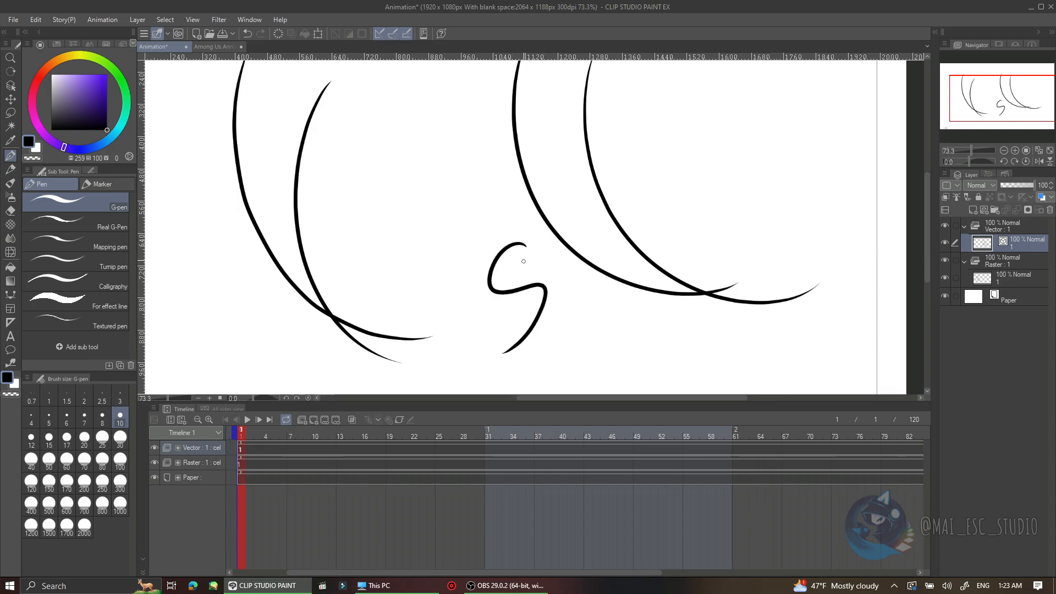
{"action": "left_click_drag", "start_coordinate": [540, 259], "coordinate": [575, 320]}
{"action": "key", "text": "ctrl+z"}
{"action": "key", "text": "ctrl+z"}
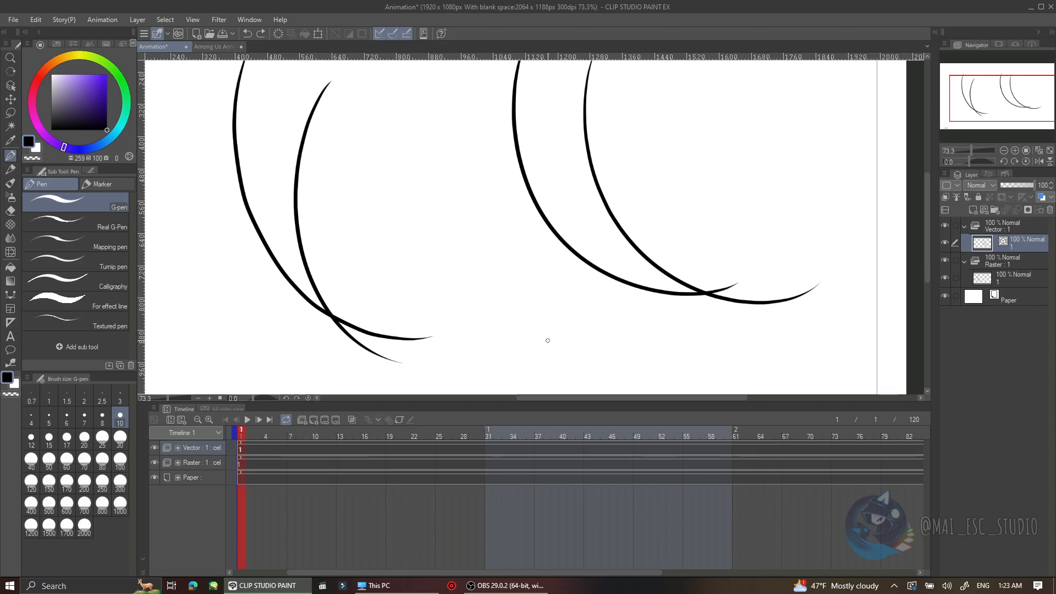
{"action": "mouse_move", "coordinate": [473, 230]}
{"action": "left_mouse_down"}
{"action": "mouse_move", "coordinate": [452, 250]}
{"action": "mouse_move", "coordinate": [474, 228]}
{"action": "mouse_move", "coordinate": [489, 287]}
{"action": "left_mouse_up"}
{"action": "key", "text": "ctrl+z"}
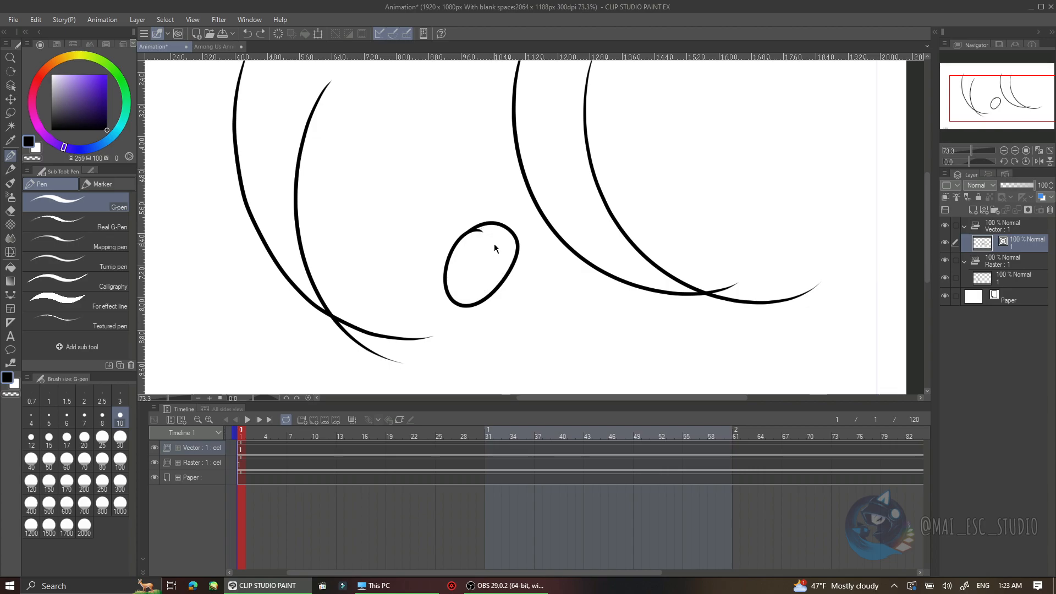
{"action": "key", "text": "ctrl+z"}
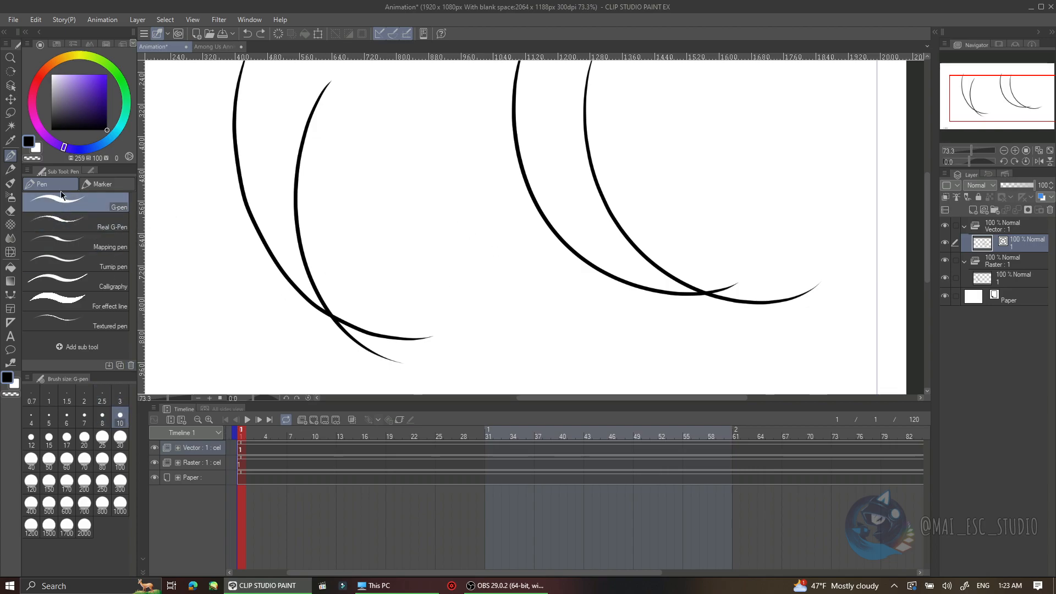
Draw two crossing Continuous curve lines forming a leaf shape with overhanging ends between the stroke pairs
{"action": "left_click", "coordinate": [9, 294]}
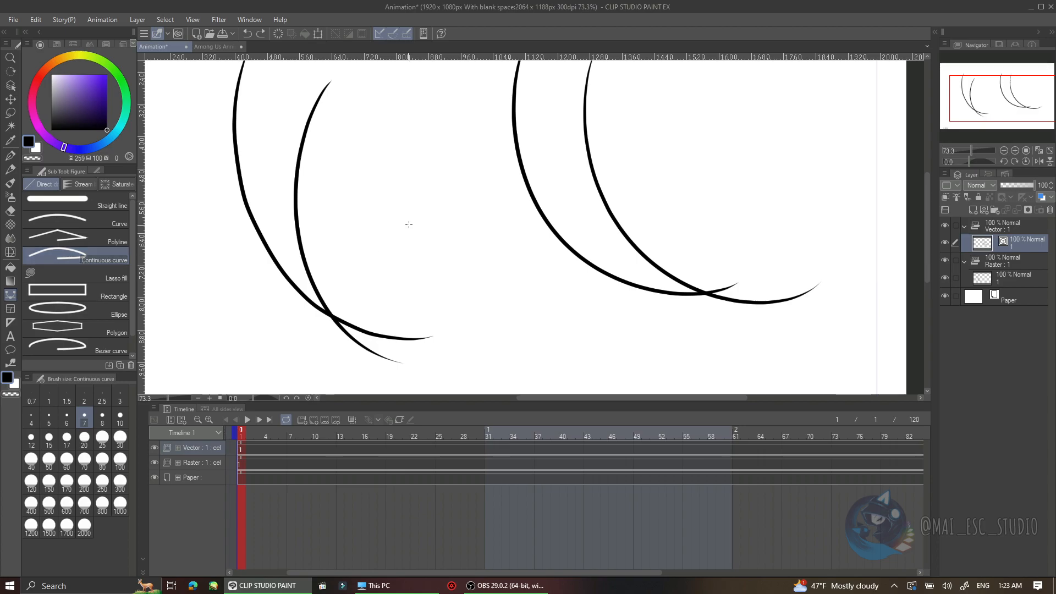
{"action": "scroll", "coordinate": [498, 272], "scroll_direction": "up", "scroll_amount": 2}
{"action": "left_click", "coordinate": [431, 235]}
{"action": "left_click", "coordinate": [448, 285]}
{"action": "left_click", "coordinate": [492, 330]}
{"action": "left_click", "coordinate": [559, 354]}
{"action": "double_click", "coordinate": [647, 354]}
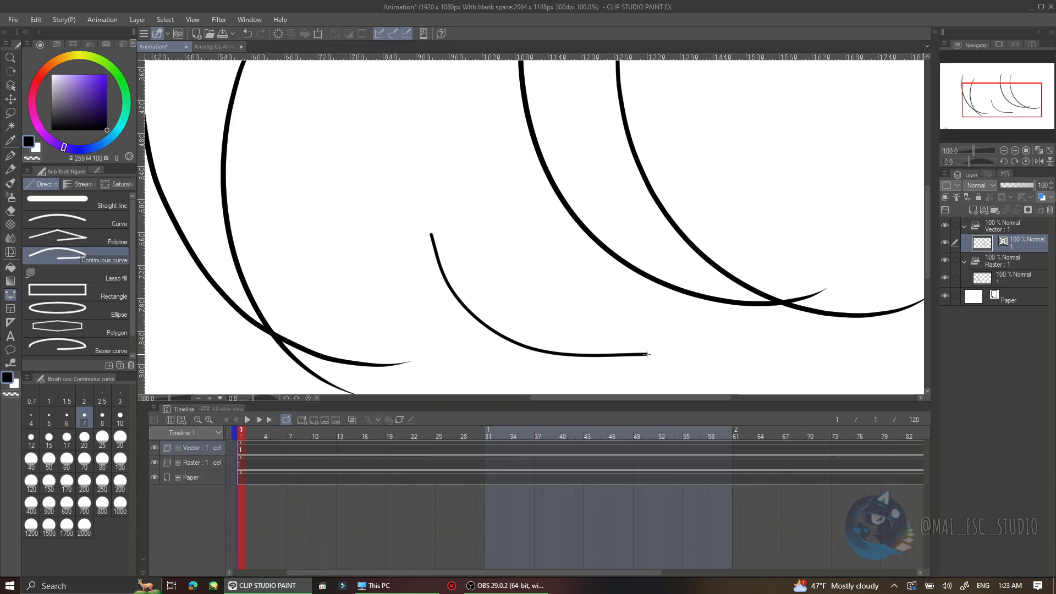
{"action": "left_click", "coordinate": [420, 239]}
{"action": "left_click", "coordinate": [566, 262]}
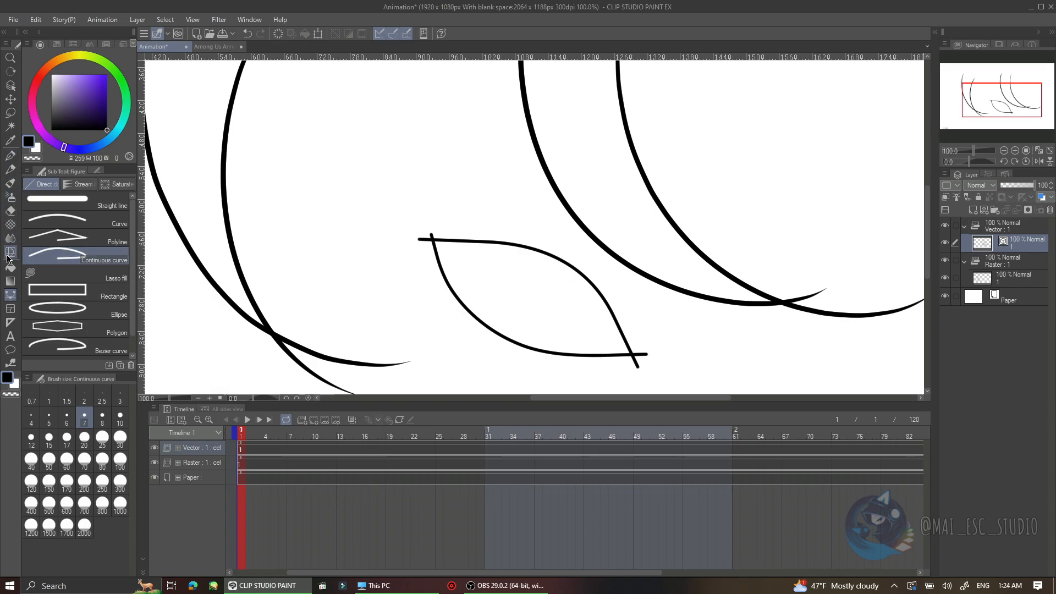
Trim the leaf shape's overhanging ends with the Hard eraser, then undo the trimming and both curves
{"action": "left_click", "coordinate": [11, 211]}
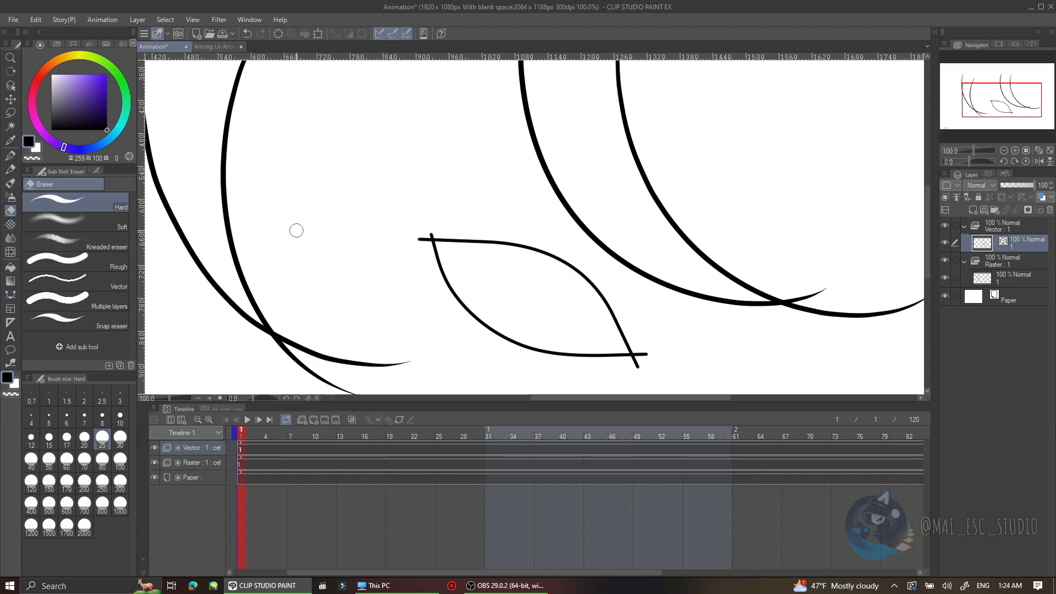
{"action": "left_click", "coordinate": [435, 235]}
{"action": "left_click", "coordinate": [644, 356]}
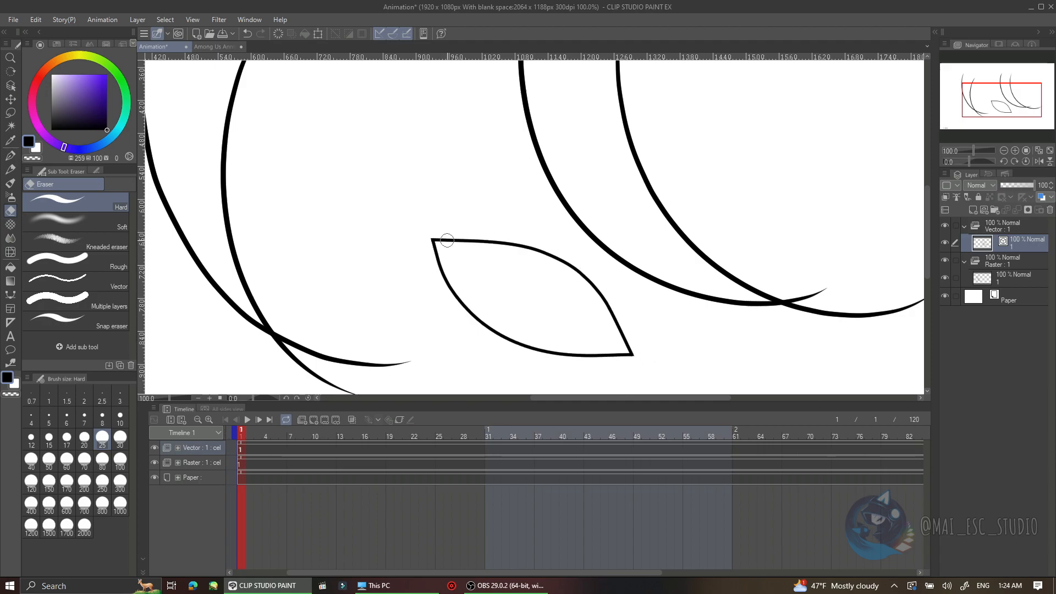
{"action": "key", "text": "ctrl+z"}
{"action": "key", "text": "ctrl+z"}
{"action": "key", "text": "ctrl+z"}
{"action": "key", "text": "ctrl+z"}
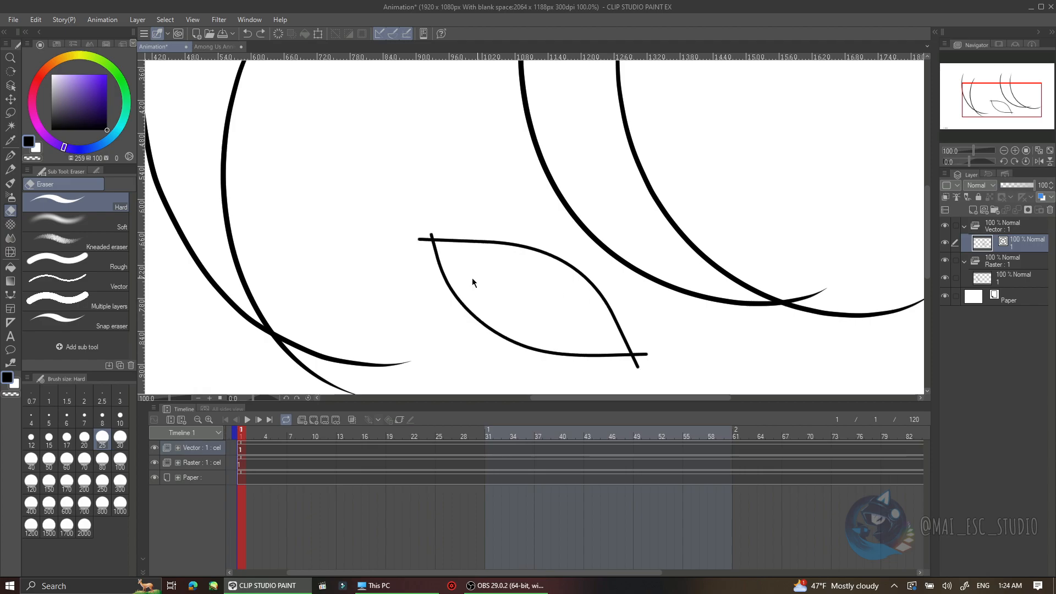
Draw a three-point Continuous curve between the stroke pairs and bend it the other way by moving its middle control point upward
{"action": "left_click", "coordinate": [11, 295]}
{"action": "left_click", "coordinate": [394, 170]}
{"action": "left_click", "coordinate": [446, 318]}
{"action": "double_click", "coordinate": [608, 360]}
{"action": "left_click", "coordinate": [460, 306], "text": "ctrl"}
{"action": "left_click_drag", "start_coordinate": [461, 307], "coordinate": [485, 220]}
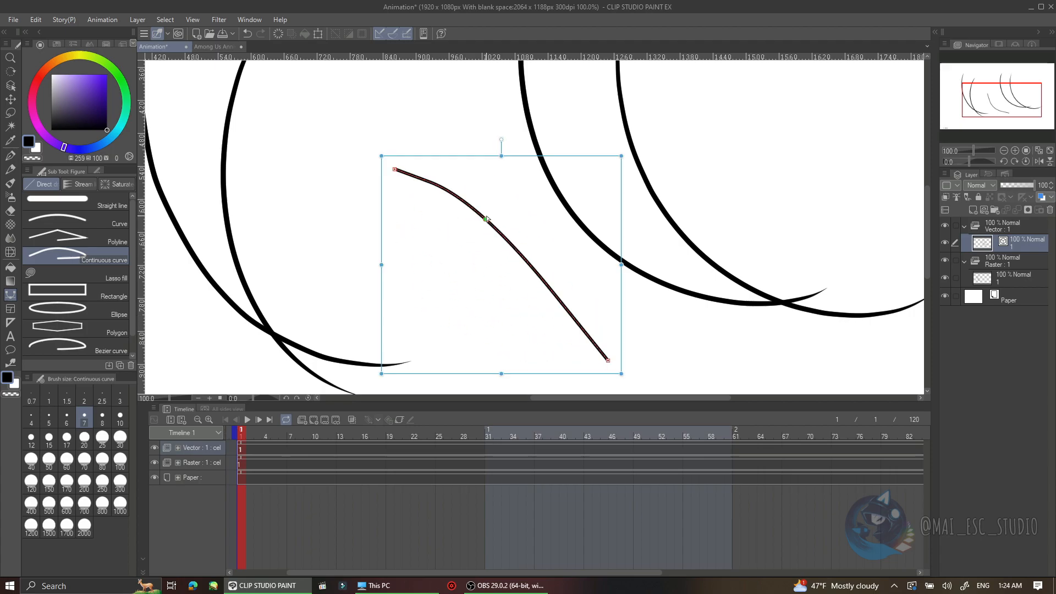
Undo the control point move and the three-point test curve
{"action": "key", "text": "ctrl+z"}
{"action": "key", "text": "ctrl+z"}
{"action": "key", "text": "ctrl+z"}
{"action": "key", "text": "ctrl+z"}
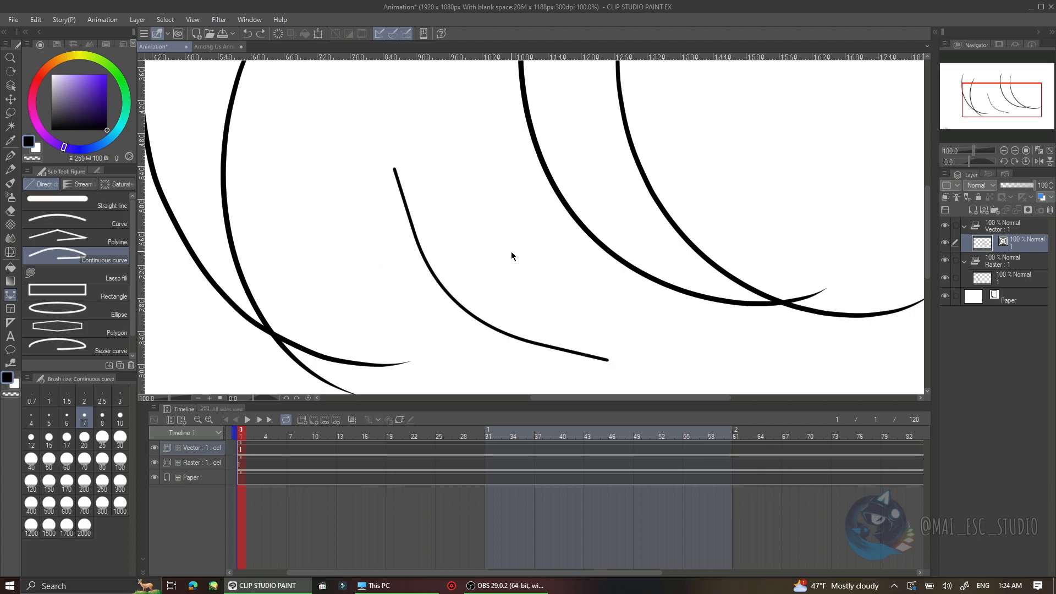
Try an angular test shape with the Polyline tool between the stroke pairs, then cancel it
{"action": "left_click", "coordinate": [57, 237]}
{"action": "left_click", "coordinate": [413, 172]}
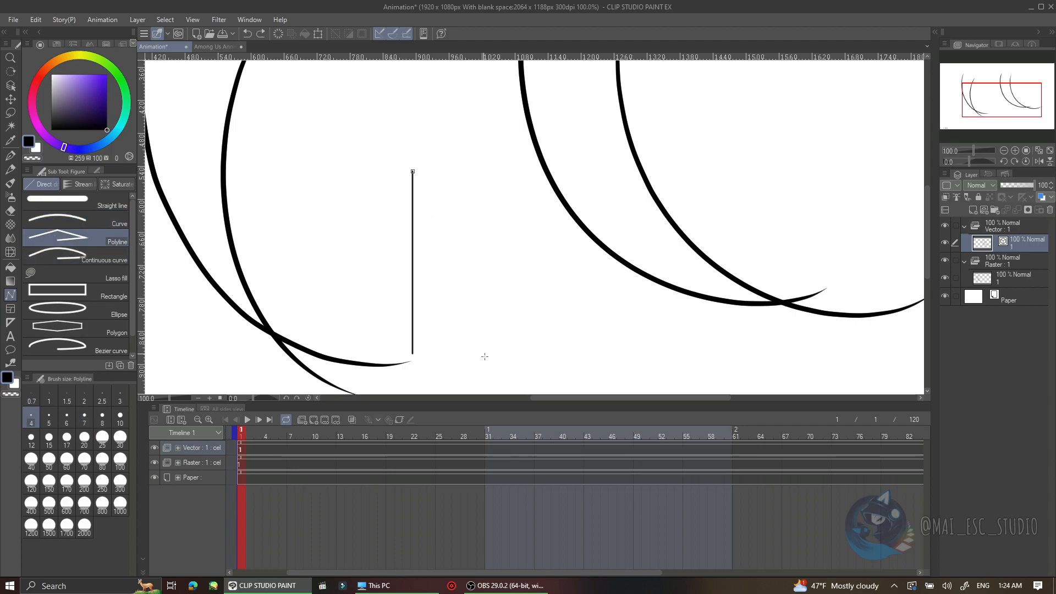
{"action": "left_click", "coordinate": [496, 242]}
{"action": "left_click", "coordinate": [434, 350]}
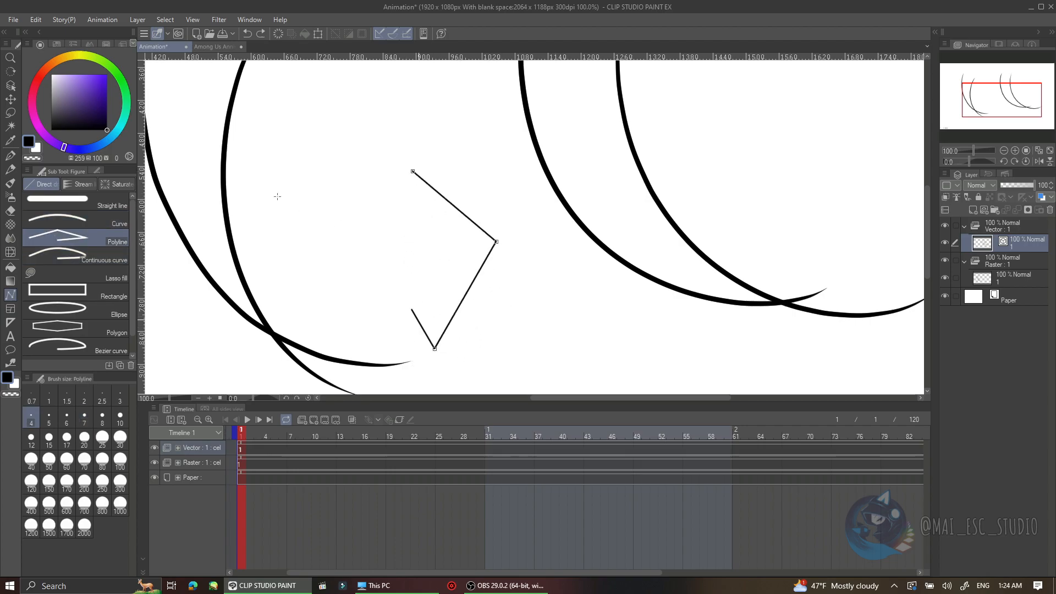
{"action": "key", "text": "ctrl+z"}
{"action": "key", "text": "ctrl+z"}
{"action": "key", "text": "ctrl+z"}
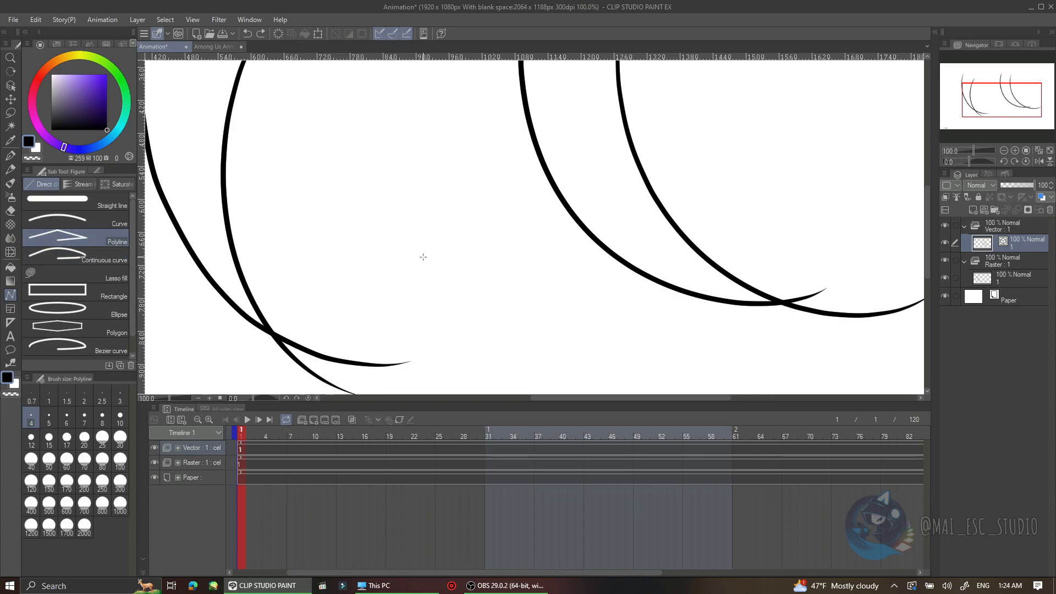
{"action": "left_click", "coordinate": [427, 199]}
{"action": "key", "text": "Escape"}
{"action": "scroll", "coordinate": [615, 294], "scroll_direction": "down", "scroll_amount": 2}
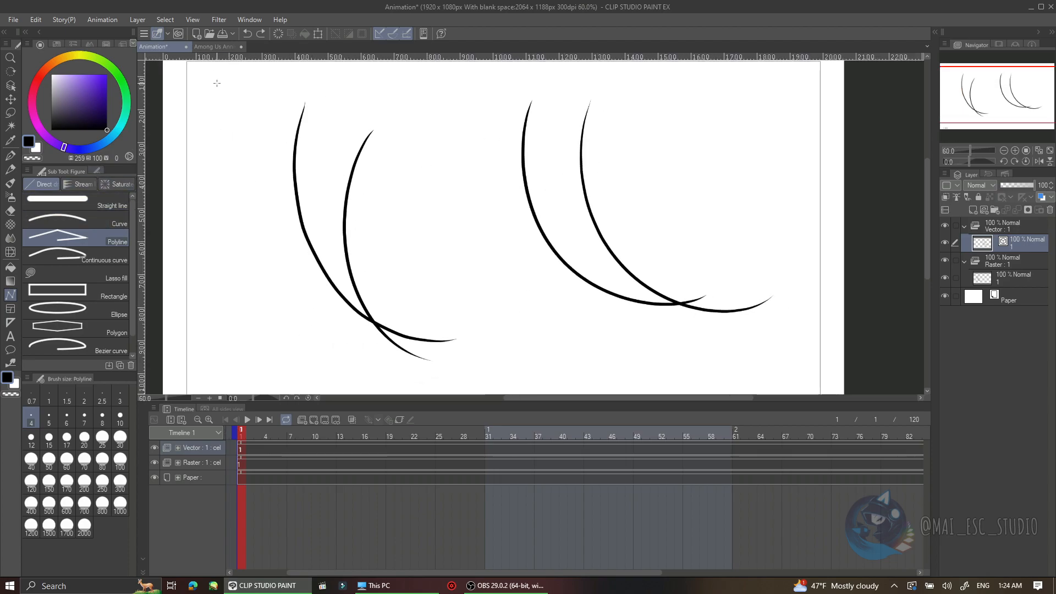
Switch to the Among Us Anniversary short animation scene 3 file, hide Layer 36 and frame the red character
{"action": "left_click", "coordinate": [218, 48]}
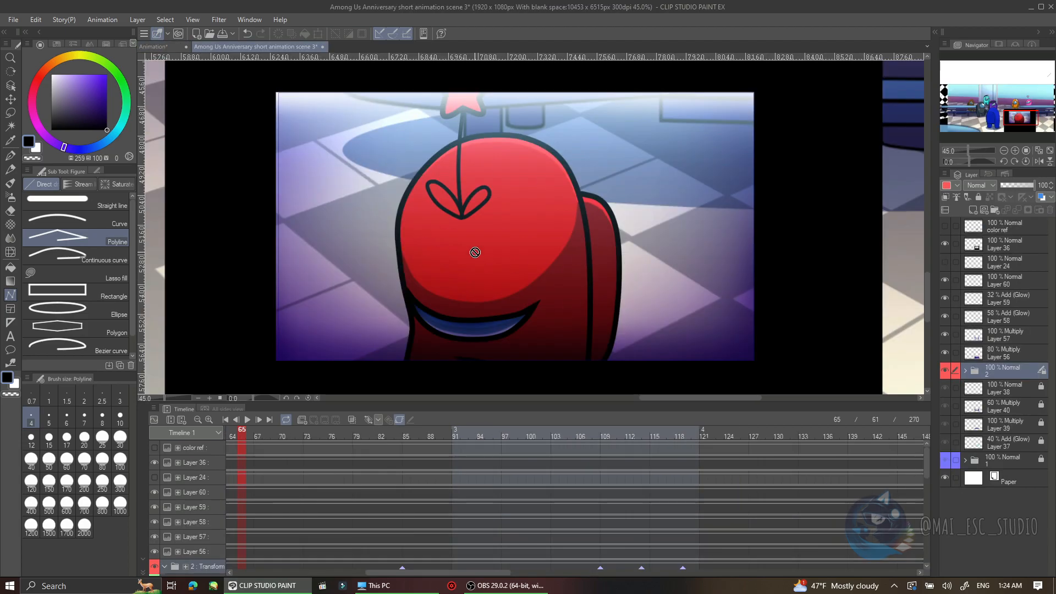
{"action": "scroll", "coordinate": [473, 248], "scroll_direction": "down", "scroll_amount": 2}
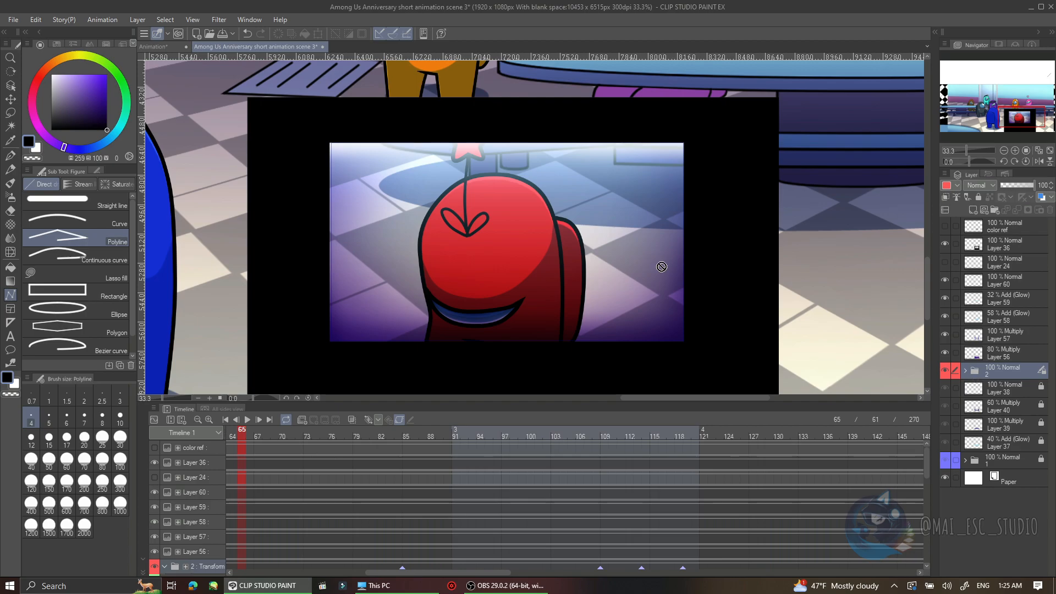
{"action": "scroll", "coordinate": [557, 271], "scroll_direction": "up", "scroll_amount": 1}
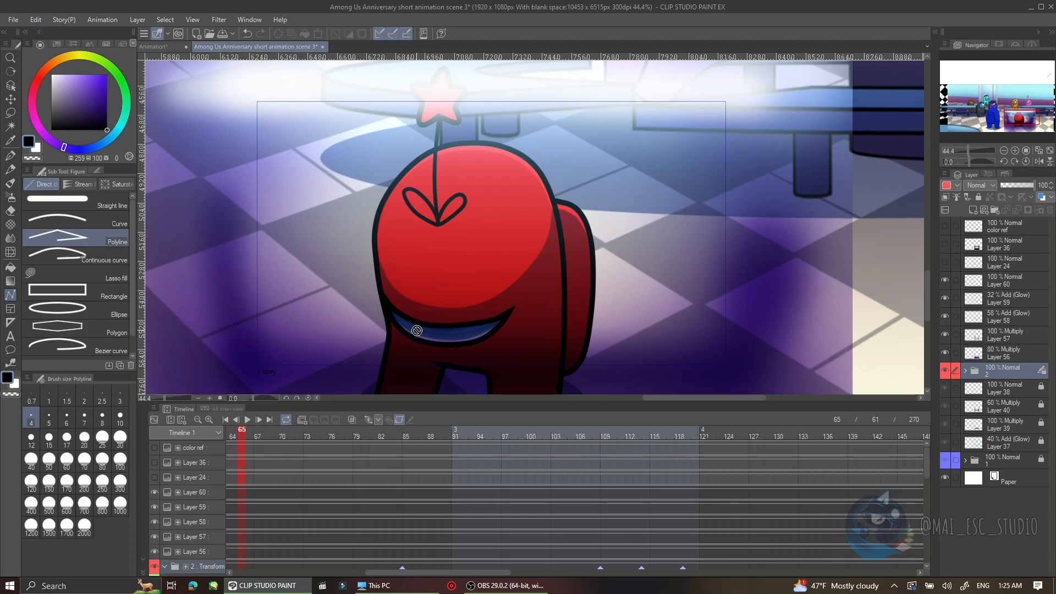
{"action": "scroll", "coordinate": [498, 174], "scroll_direction": "up", "scroll_amount": 1}
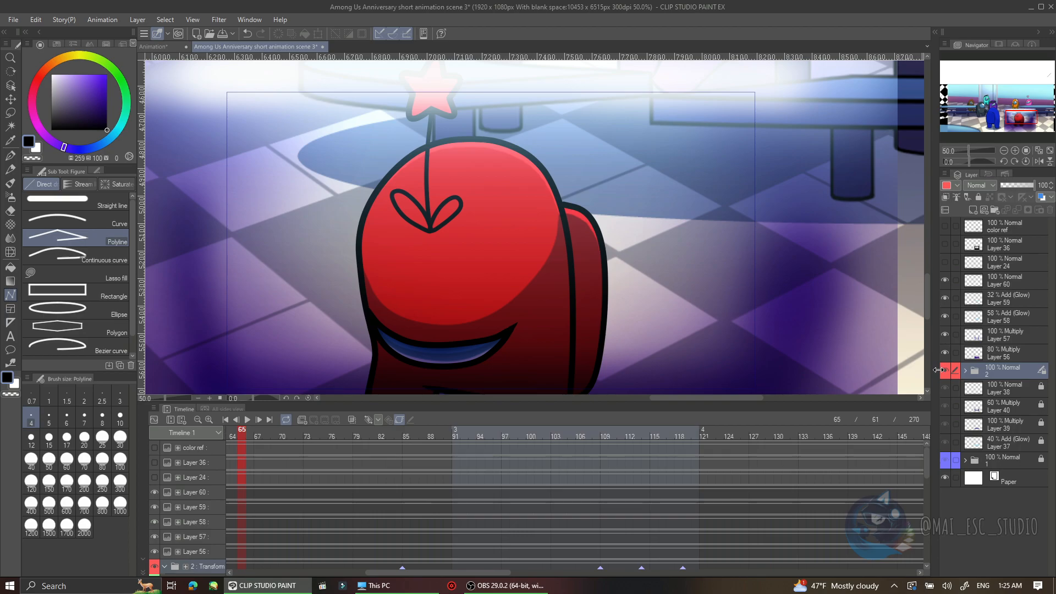
Expand folder 2, its Red n Blue subfolder and the LN folder to examine the line-art cels' layer type
{"action": "left_click", "coordinate": [965, 371]}
{"action": "scroll", "coordinate": [1018, 424], "scroll_direction": "down", "scroll_amount": 1}
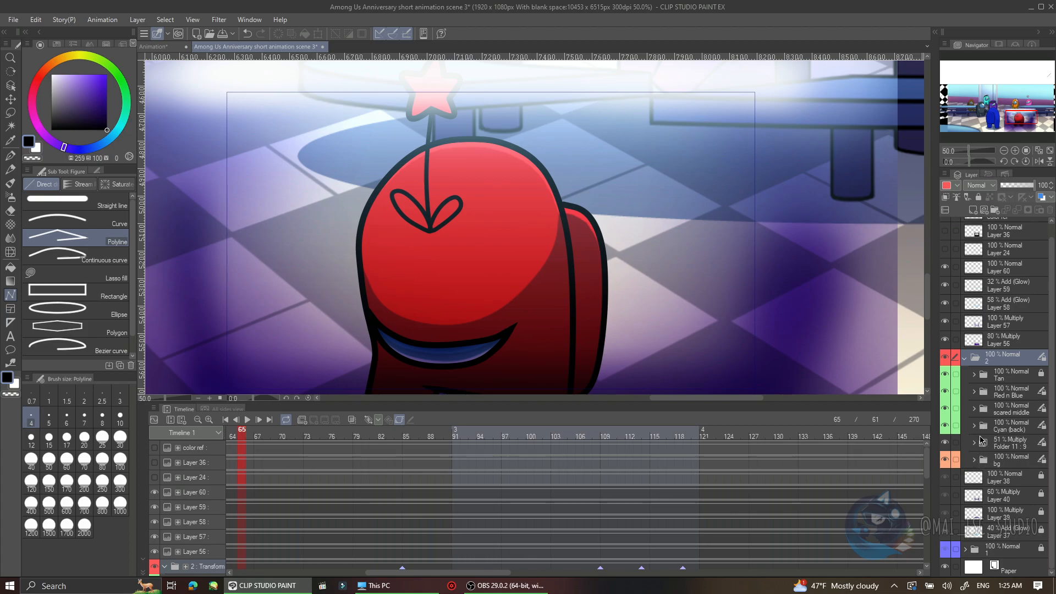
{"action": "left_click", "coordinate": [974, 392]}
{"action": "scroll", "coordinate": [980, 416], "scroll_direction": "down", "scroll_amount": 1}
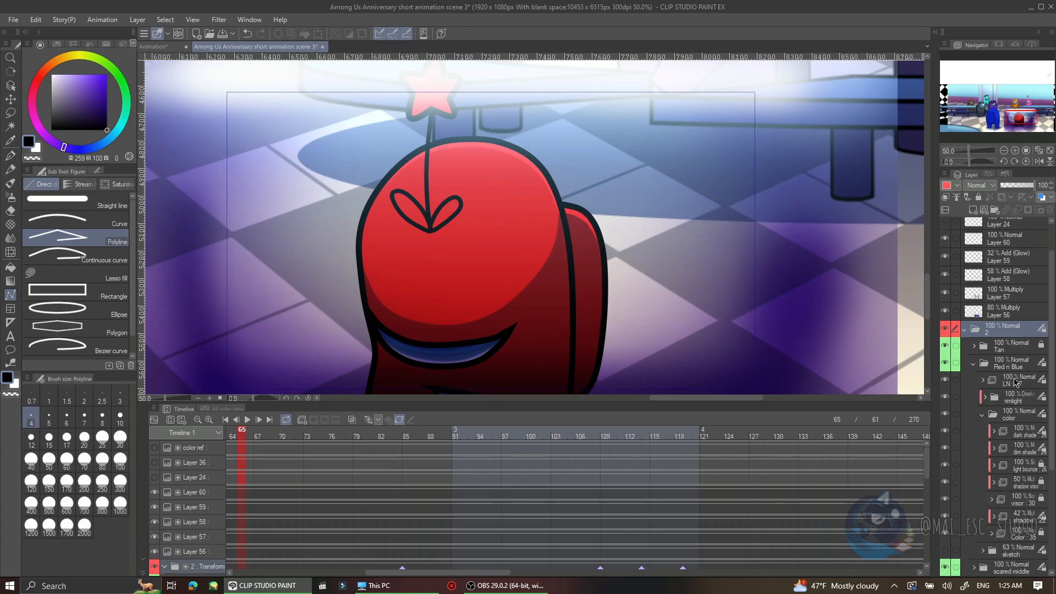
{"action": "left_click", "coordinate": [985, 385]}
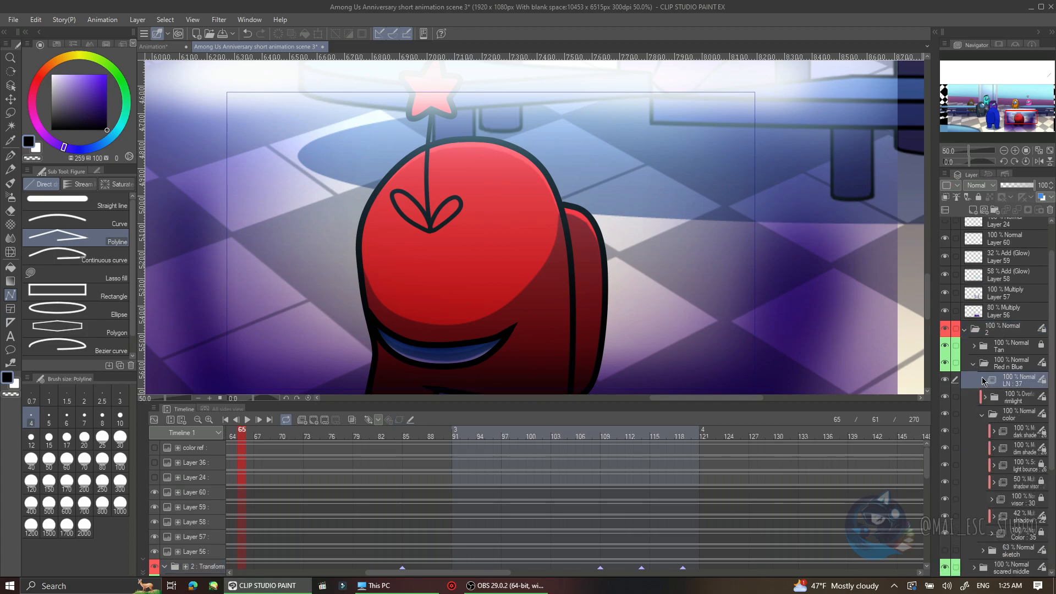
{"action": "left_click", "coordinate": [984, 381]}
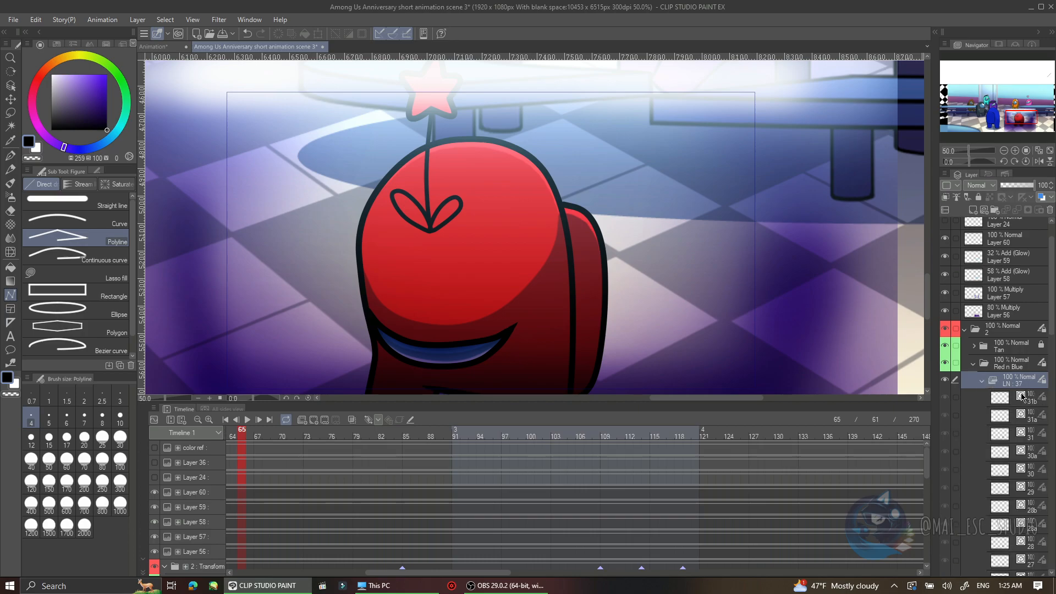
Toggle the LN folder's visibility to compare the red character with and without line art, then return to the Animation file
{"action": "left_click", "coordinate": [946, 379]}
{"action": "left_click", "coordinate": [947, 379]}
{"action": "left_click", "coordinate": [947, 379]}
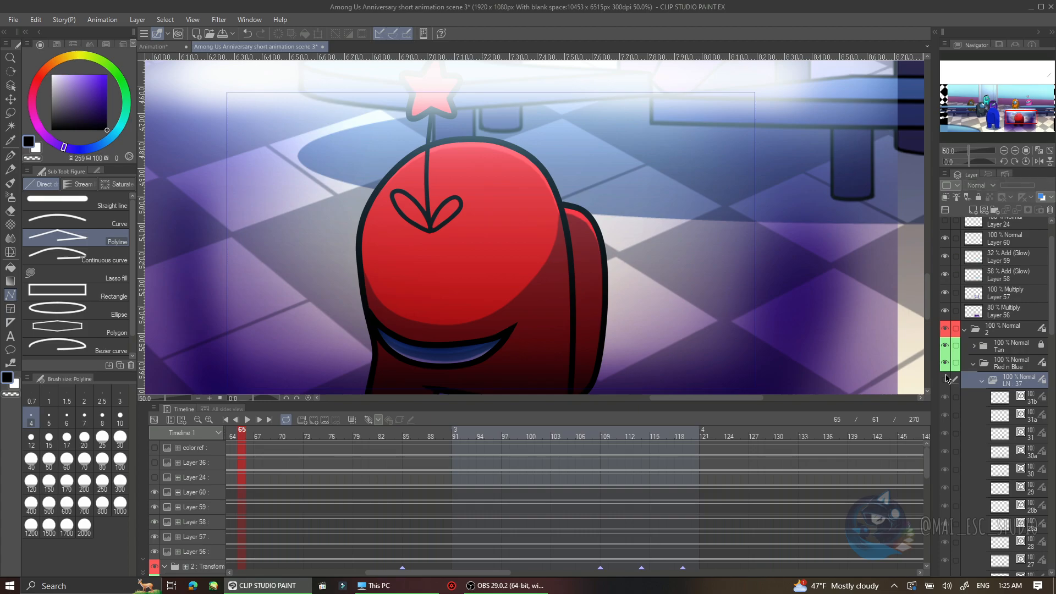
{"action": "left_click", "coordinate": [946, 379]}
{"action": "scroll", "coordinate": [452, 213], "scroll_direction": "down", "scroll_amount": 2}
{"action": "scroll", "coordinate": [452, 212], "scroll_direction": "down", "scroll_amount": 1}
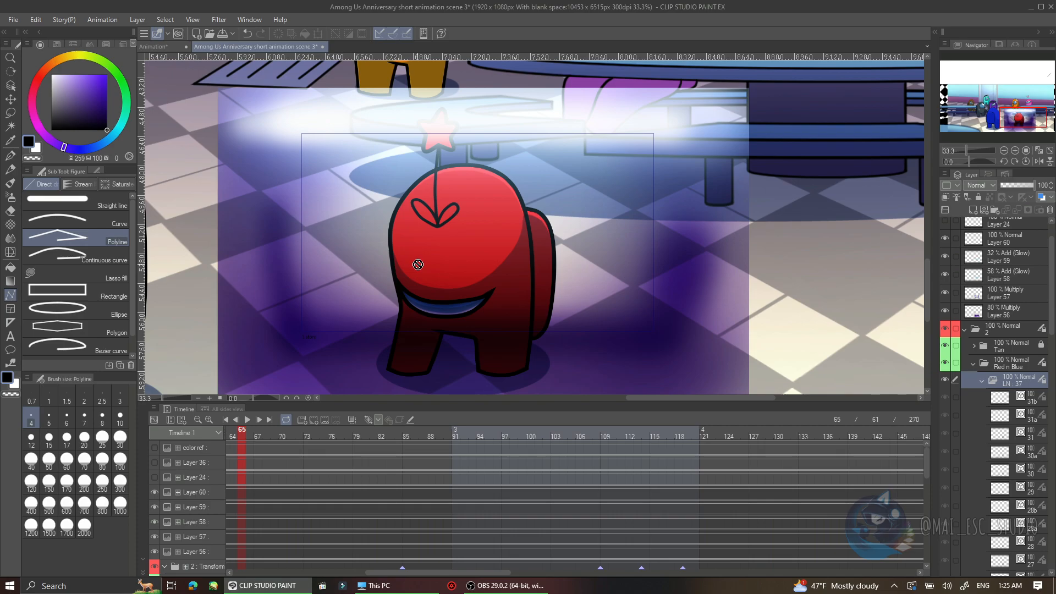
{"action": "left_click", "coordinate": [154, 46]}
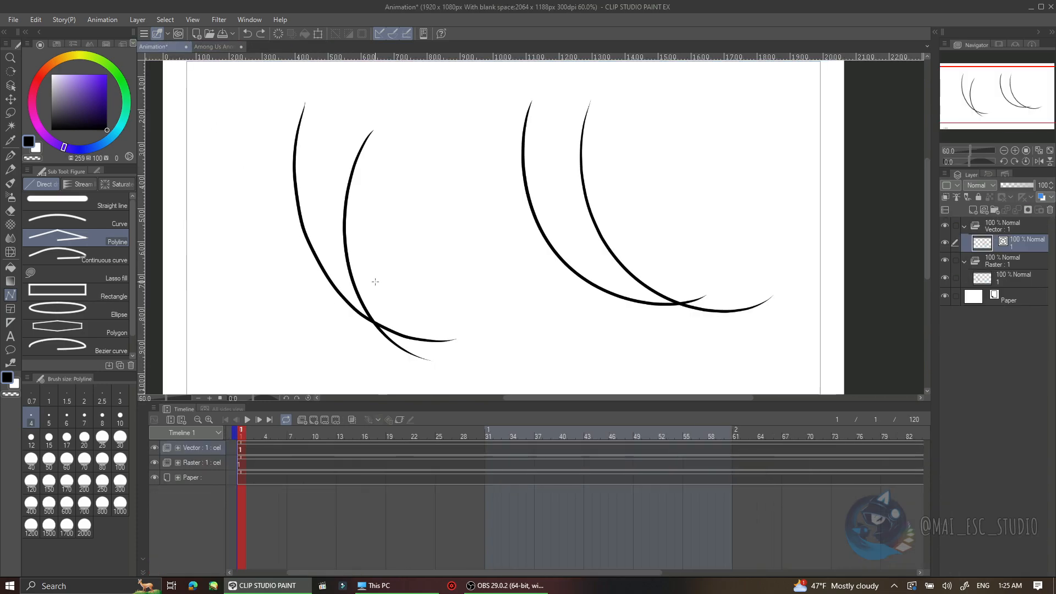